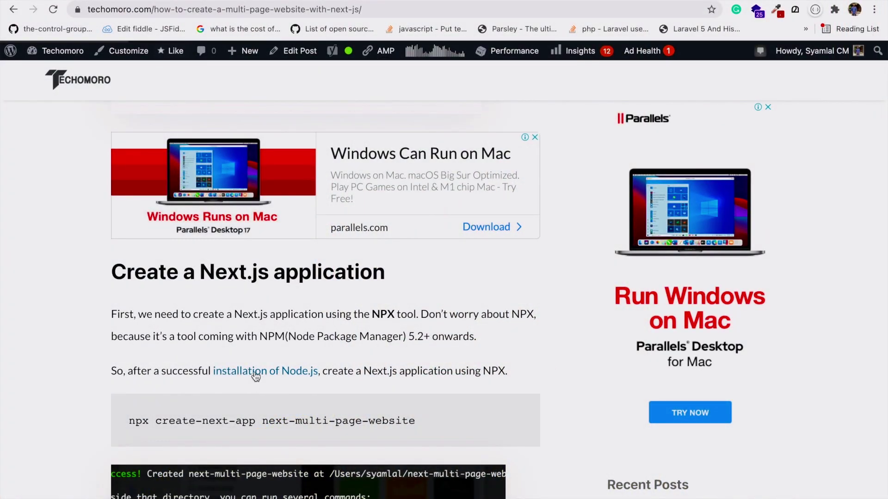
scroll(254, 381, "down", 1)
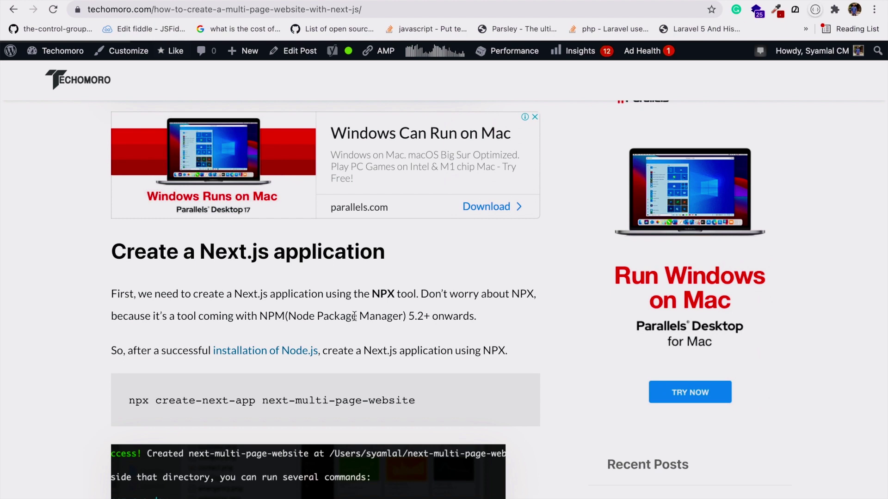
Step: View the Node.js download page in a new tab, then select the npx create-next-app command
right_click(249, 354)
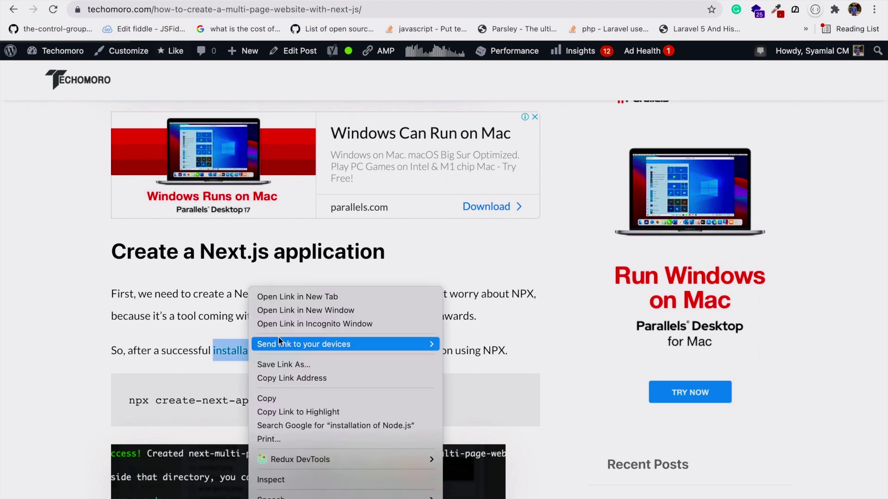
left_click(303, 295)
key("ctrl+Tab")
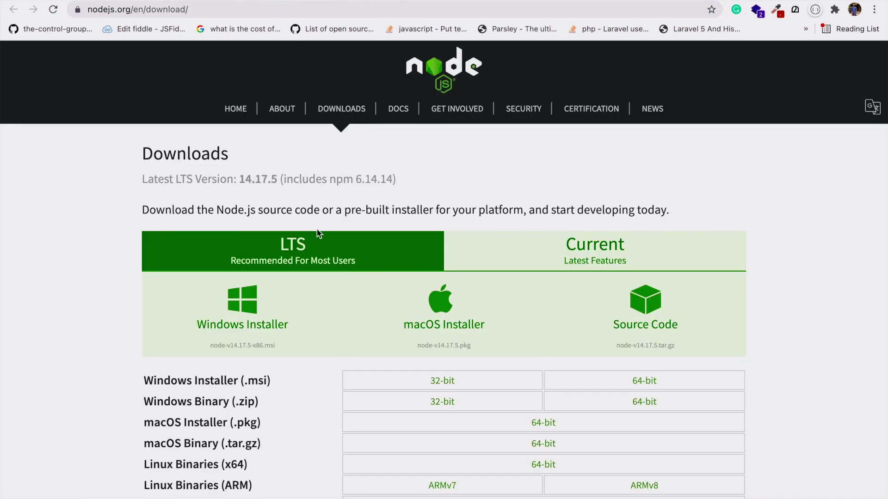
scroll(318, 244, "down", 2)
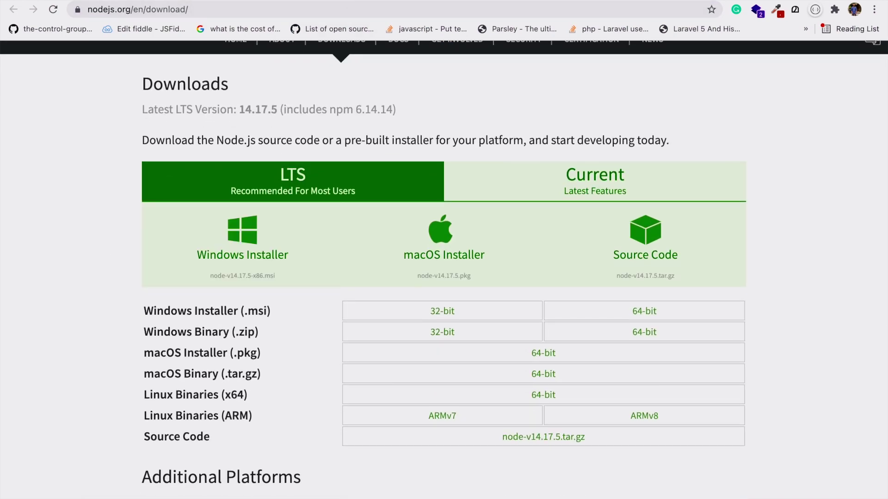
key("ctrl+shift+Tab")
scroll(299, 281, "down", 3)
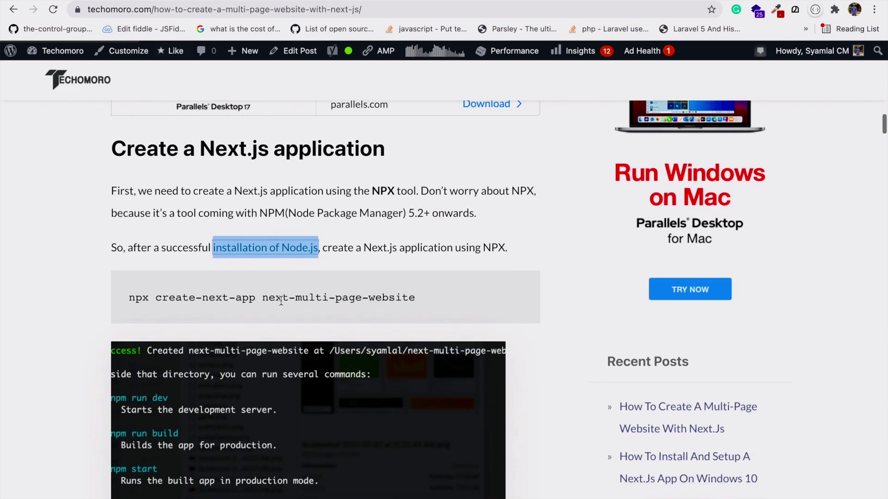
triple_click(264, 297)
key("super+c")
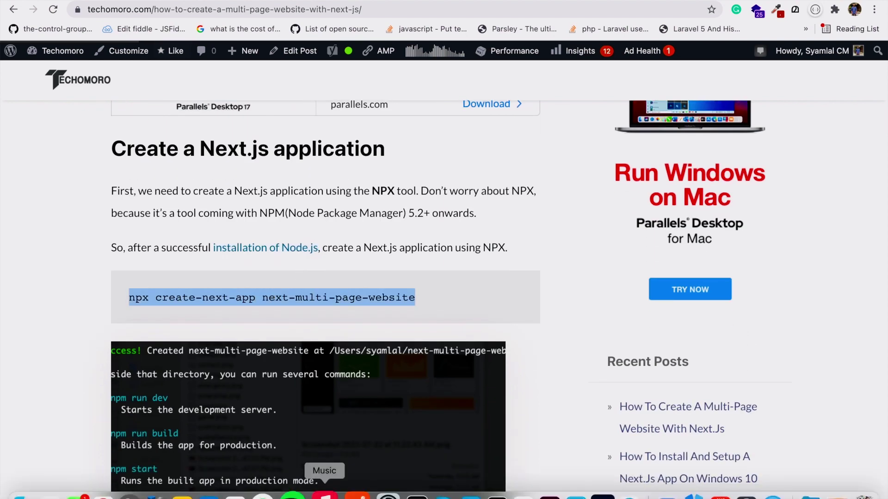
Step: Run npx create-next-app for next-multi-page-website, cd into it and open it with 'code .'
left_click(404, 489)
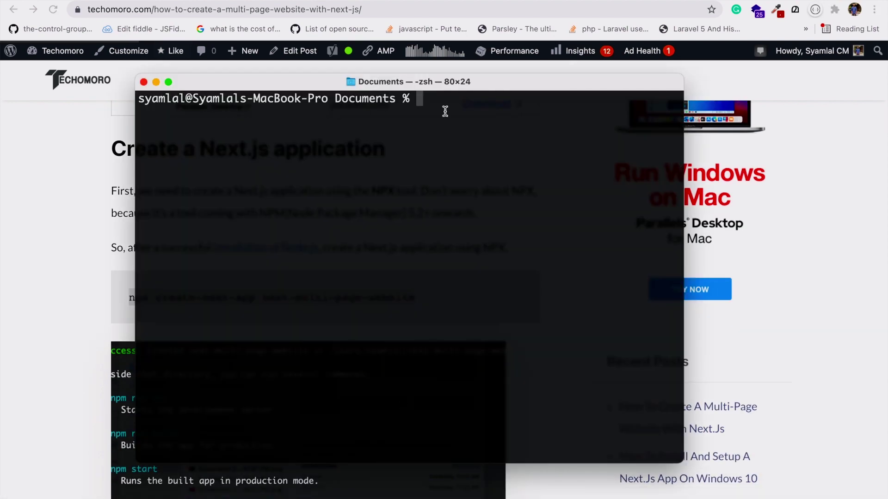
key("super+v")
key("Return")
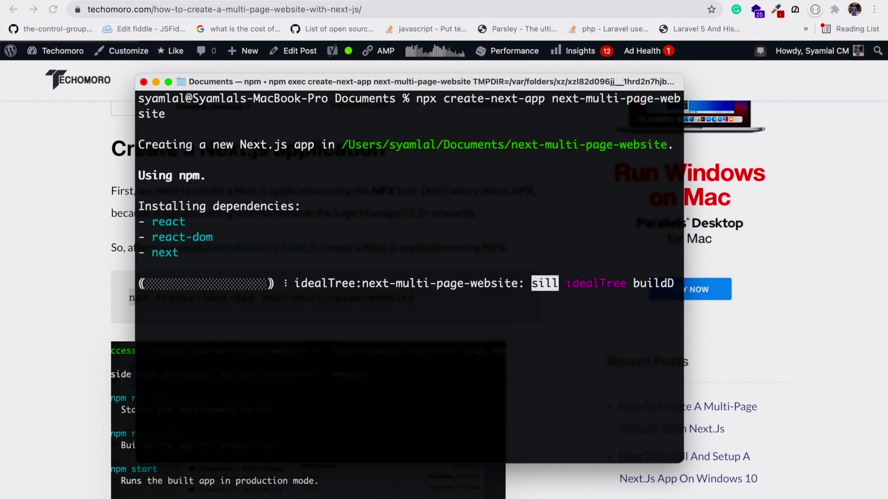
type("cd")
type(" n")
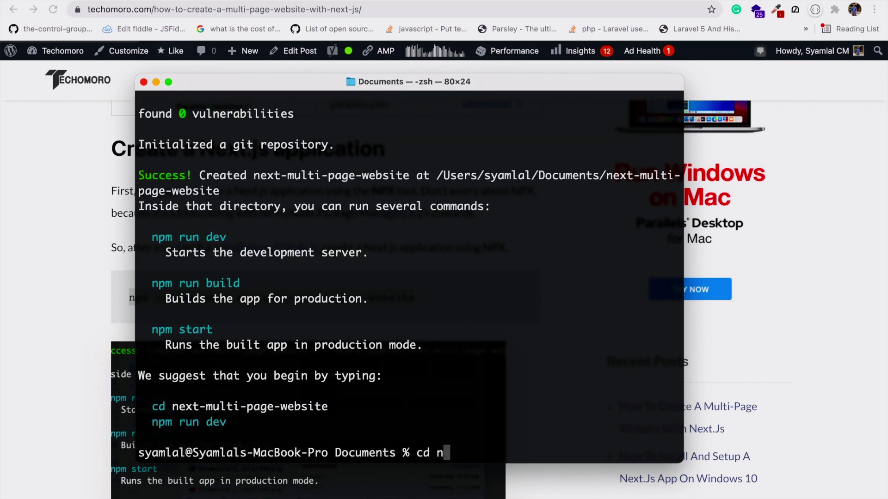
type("e")
key("Tab")
key("Return")
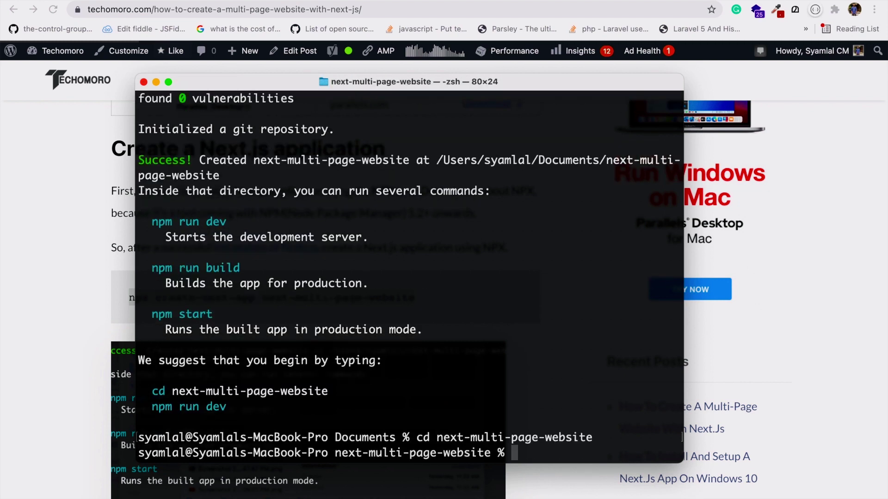
type("code .")
key("Return")
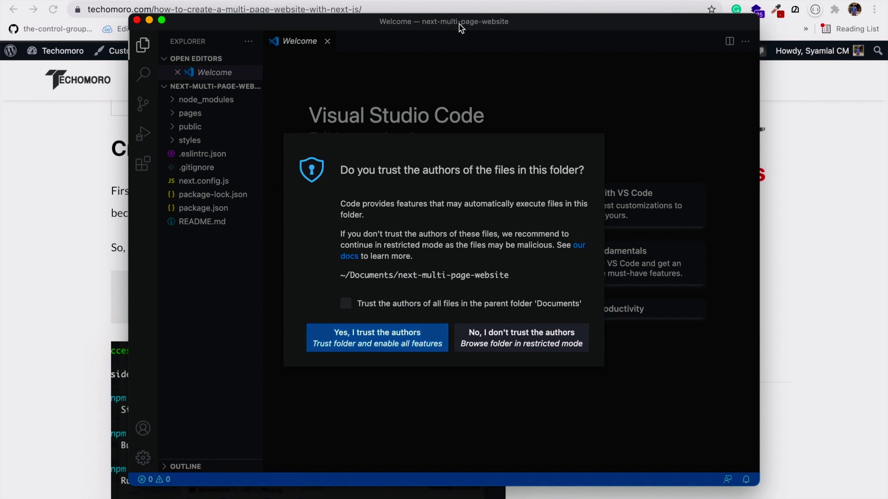
Step: Trust the project authors, maximize the editor and close the Welcome page
left_click(386, 338)
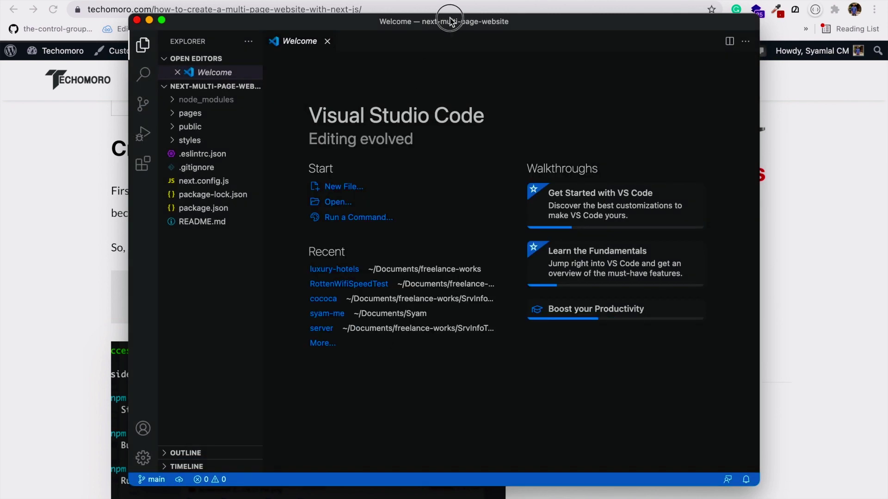
double_click(451, 21)
left_click(201, 2)
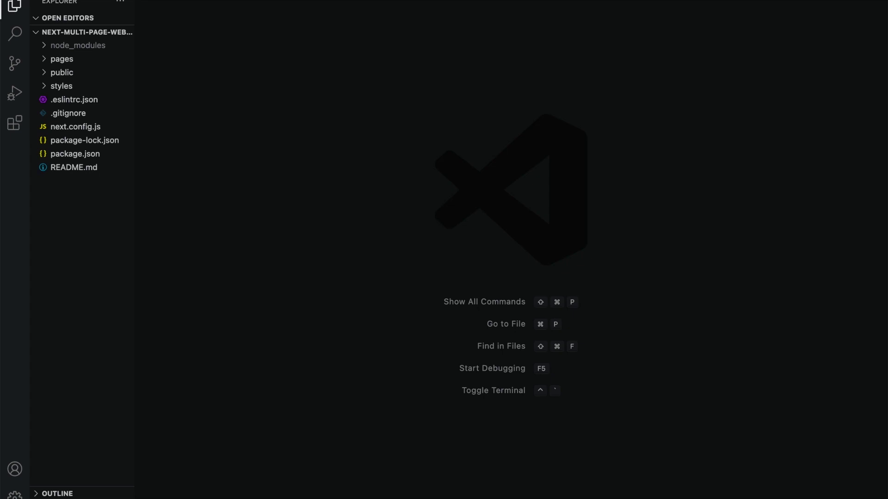
Step: Open an integrated terminal docked on the right and run npm run dev
left_click(278, 2)
right_click(388, 372)
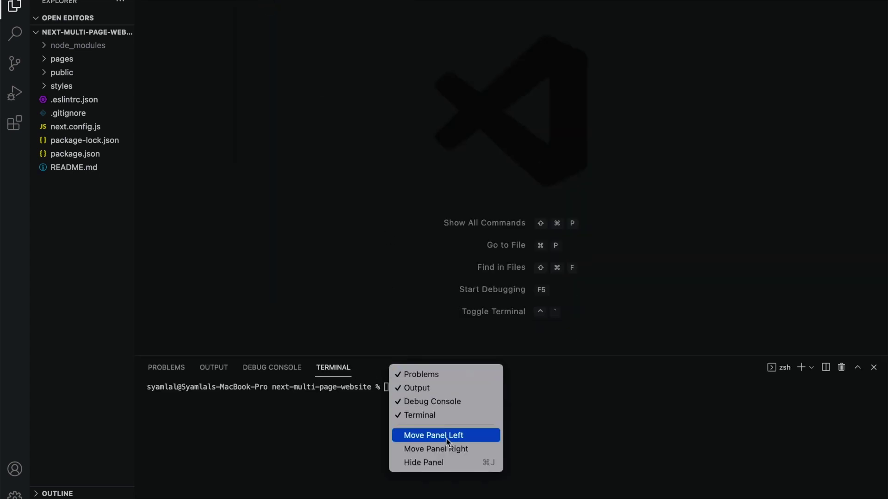
left_click(436, 449)
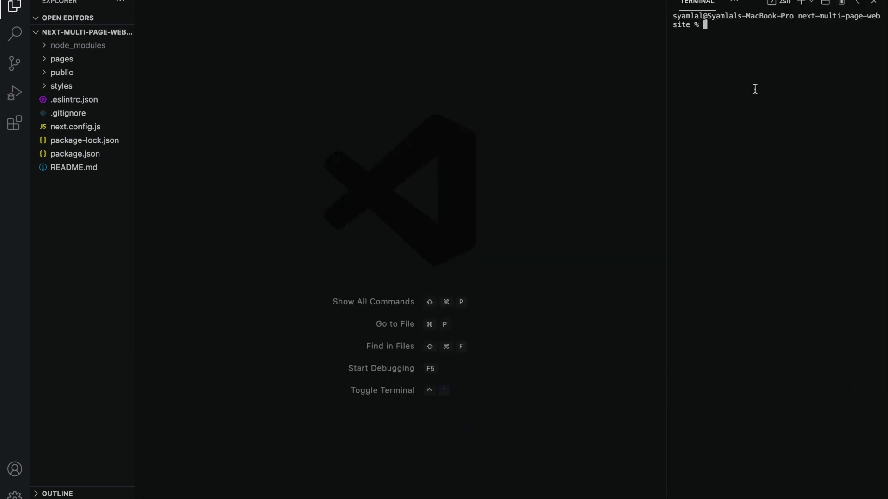
type("npm run de")
type("v")
key("Return")
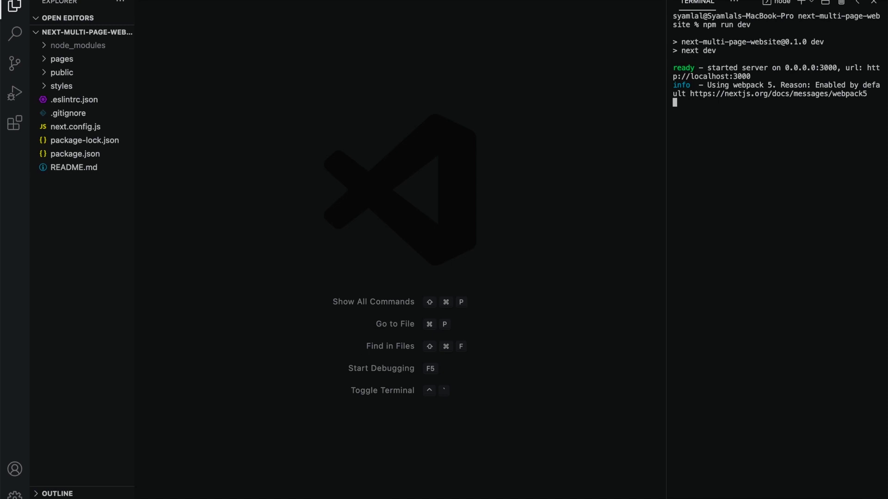
Step: Load localhost:3000 in a new tab, then highlight the article's pages/about.js About component code
left_click(115, 494)
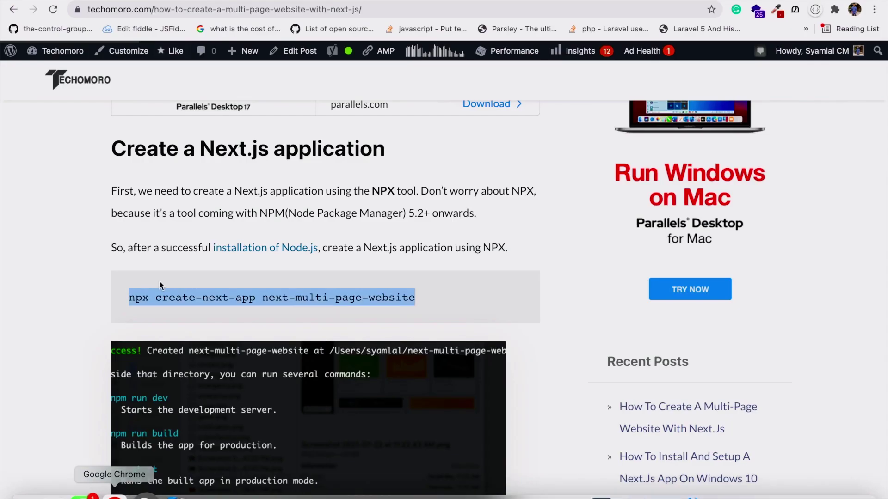
key("super+t")
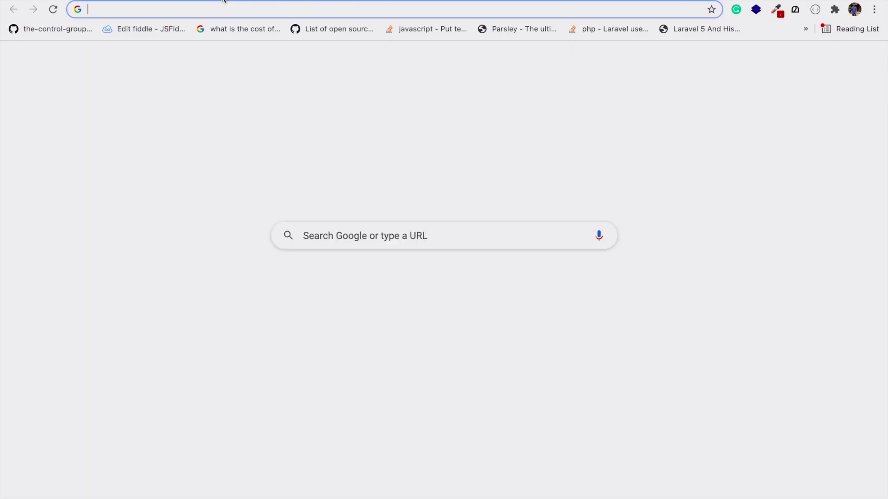
type("localhost:3000")
key("Return")
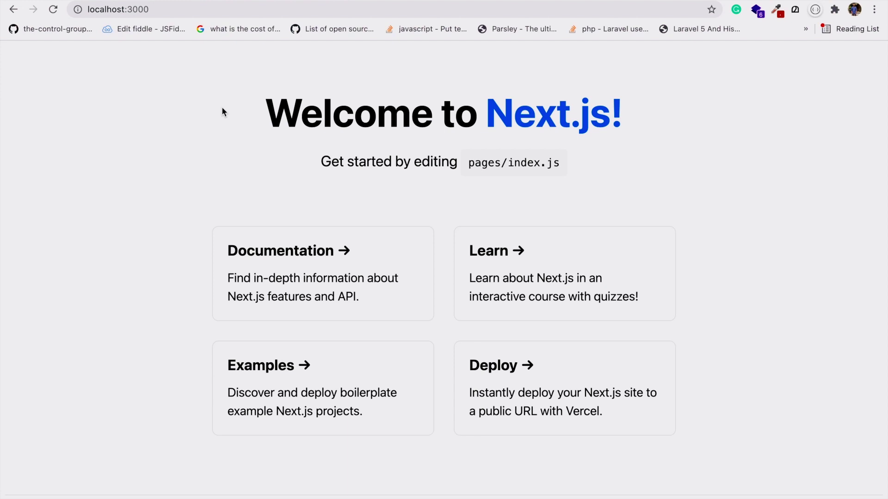
key("ctrl+Tab")
scroll(226, 201, "down", 1)
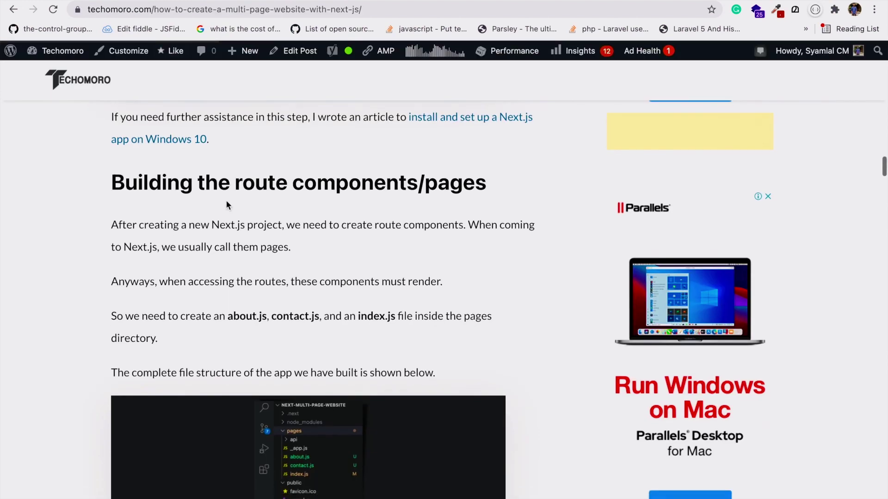
scroll(227, 201, "down", 2)
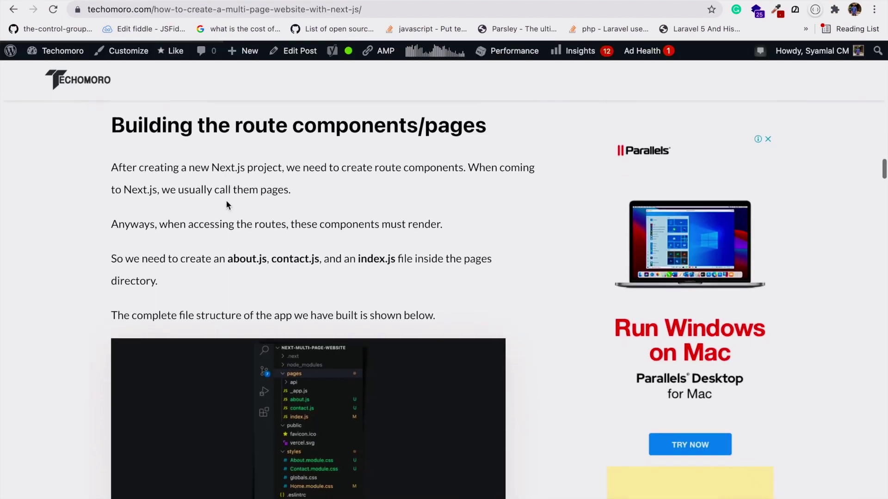
scroll(226, 201, "down", 2)
scroll(226, 201, "down", 2)
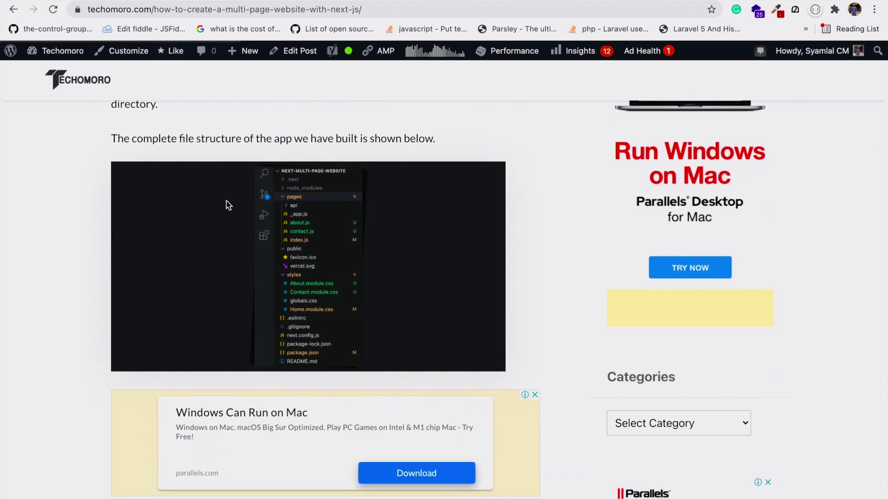
scroll(226, 200, "down", 3)
scroll(226, 200, "down", 3)
scroll(226, 200, "down", 1)
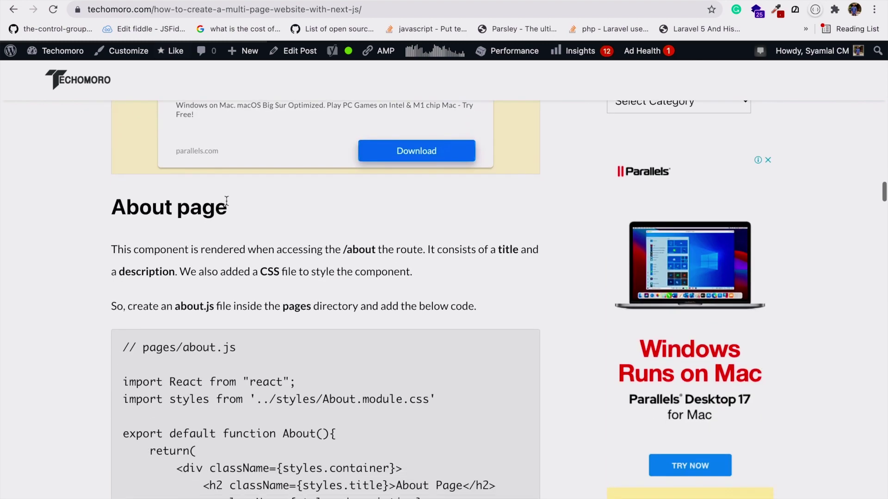
scroll(227, 201, "down", 2)
scroll(226, 200, "down", 1)
scroll(226, 203, "up", 2)
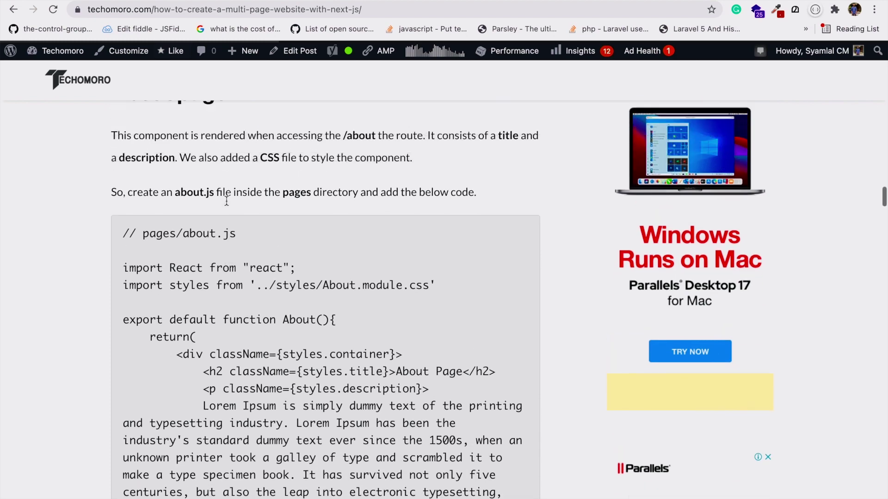
scroll(227, 203, "up", 1)
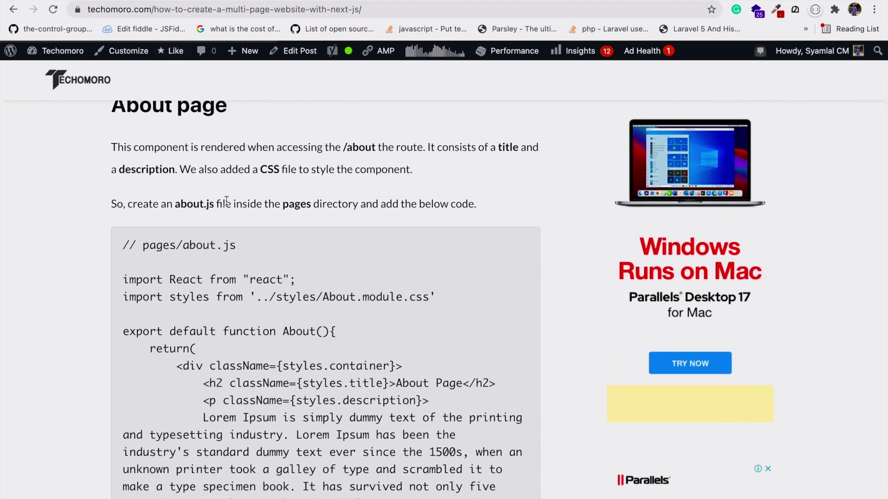
scroll(226, 200, "down", 2)
scroll(227, 200, "down", 2)
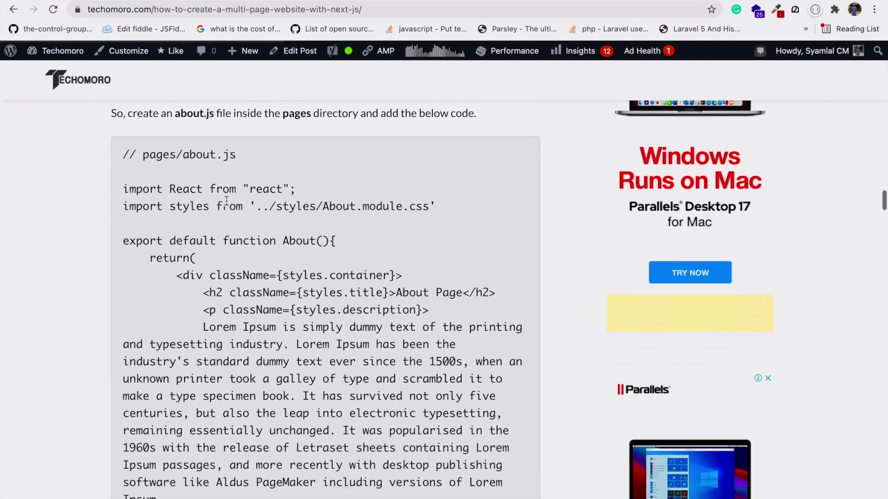
scroll(226, 201, "down", 1)
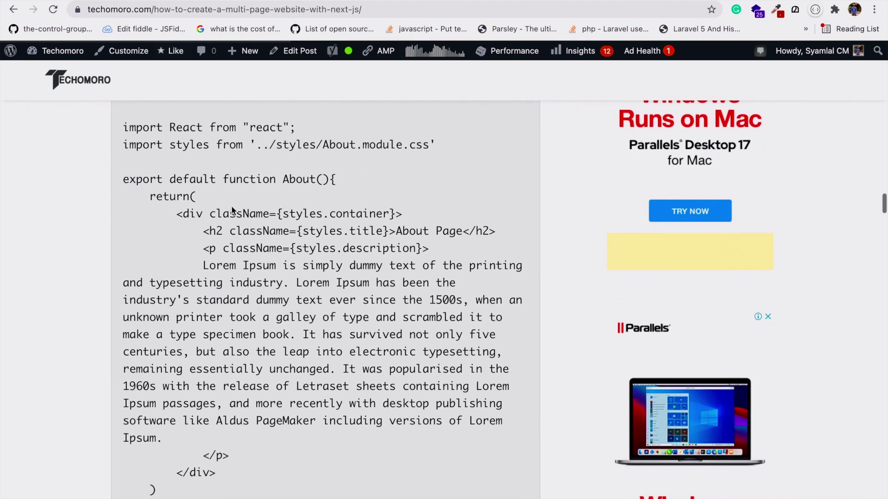
scroll(227, 208, "up", 4)
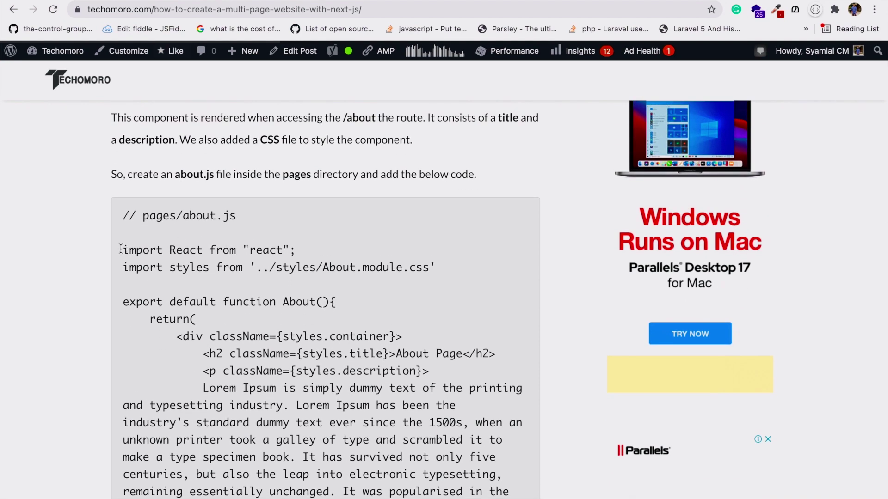
mouse_move(123, 250)
left_mouse_down()
mouse_move(279, 352)
mouse_move(213, 309)
left_mouse_up()
scroll(279, 352, "down", 5)
scroll(280, 352, "up", 1)
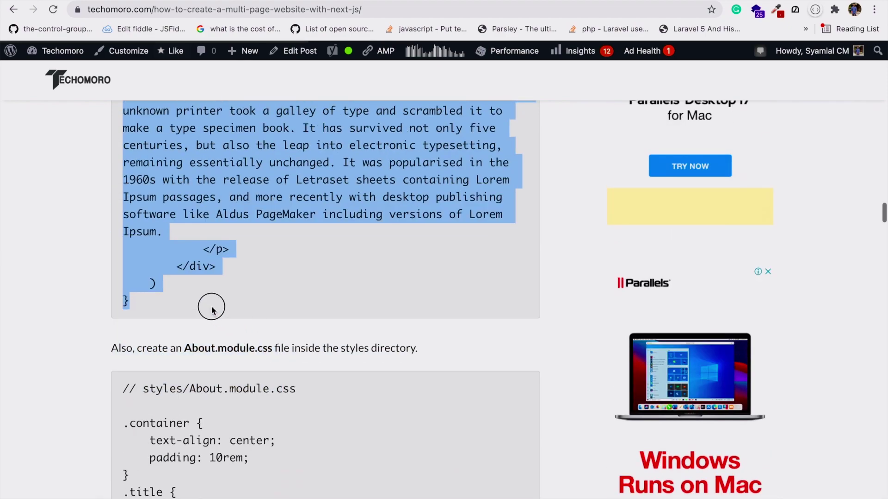
Step: Create pages/about.js containing the copied About component and save it
key("super+c")
key("super+Tab")
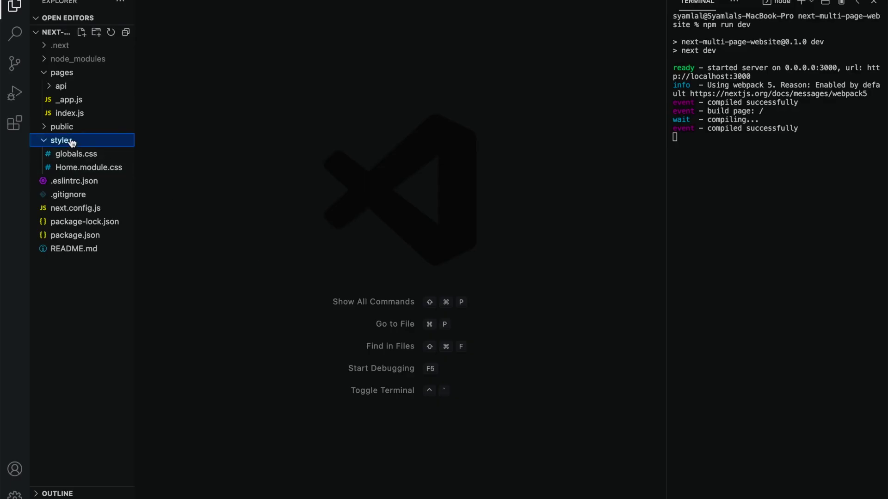
right_click(62, 73)
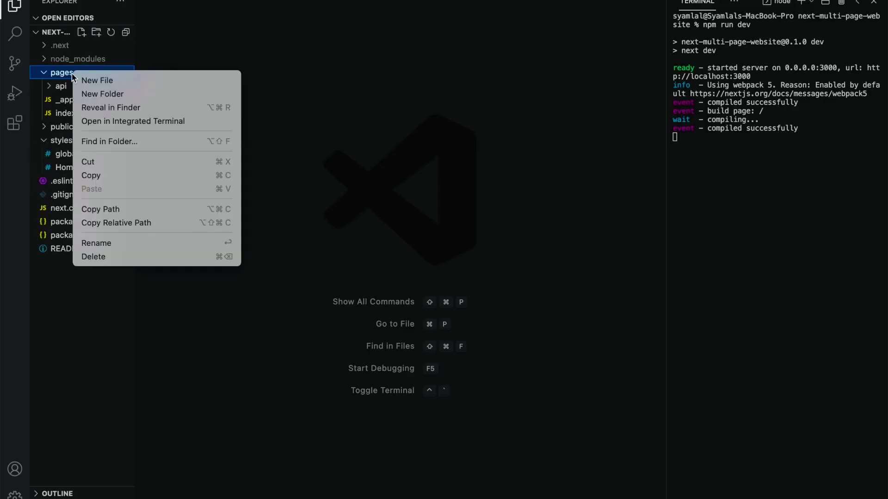
left_click(100, 83)
type("about.js")
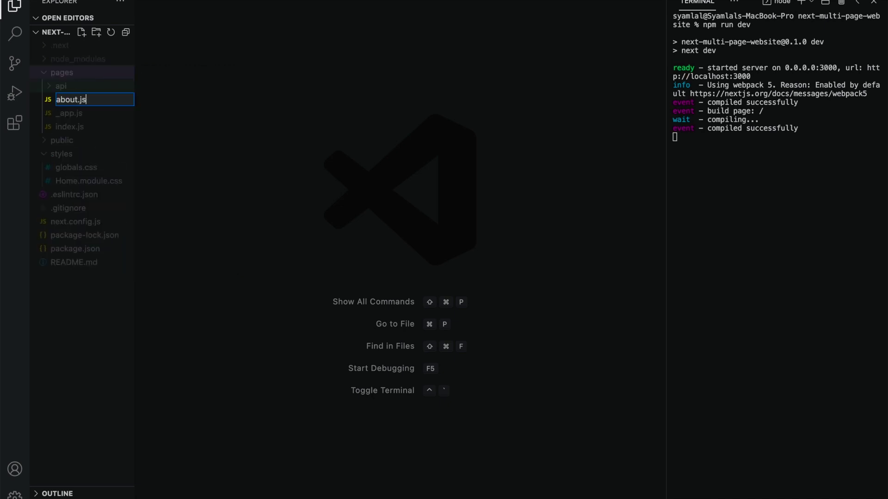
key("Return")
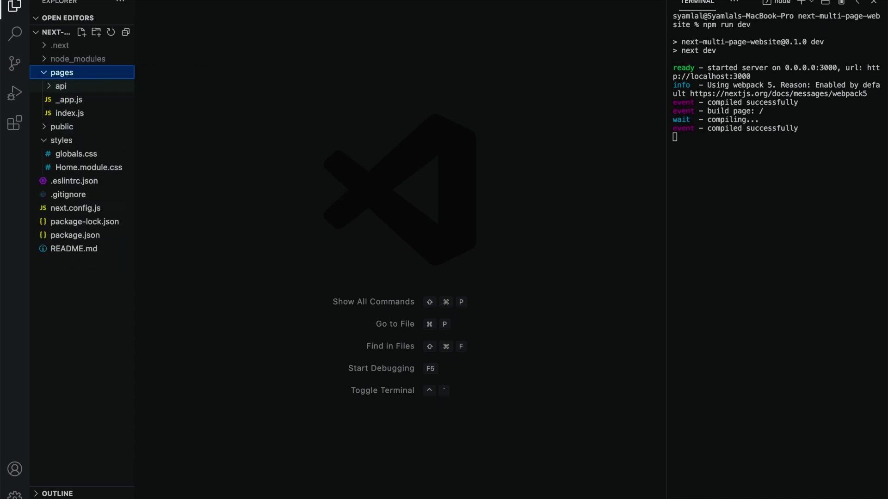
left_click(227, 95)
key("super+v")
key("super+s")
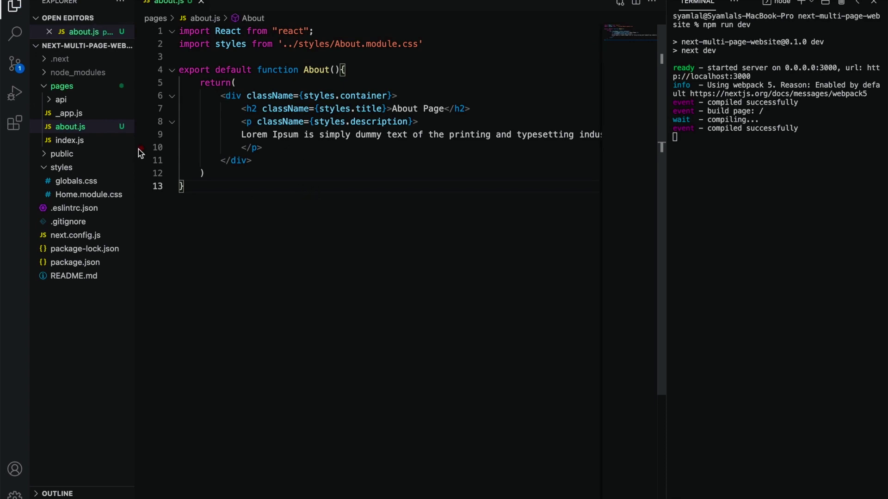
Step: Copy the tutorial's About styles into a new styles/About.module.css file
key("super+Tab")
scroll(168, 355, "down", 3)
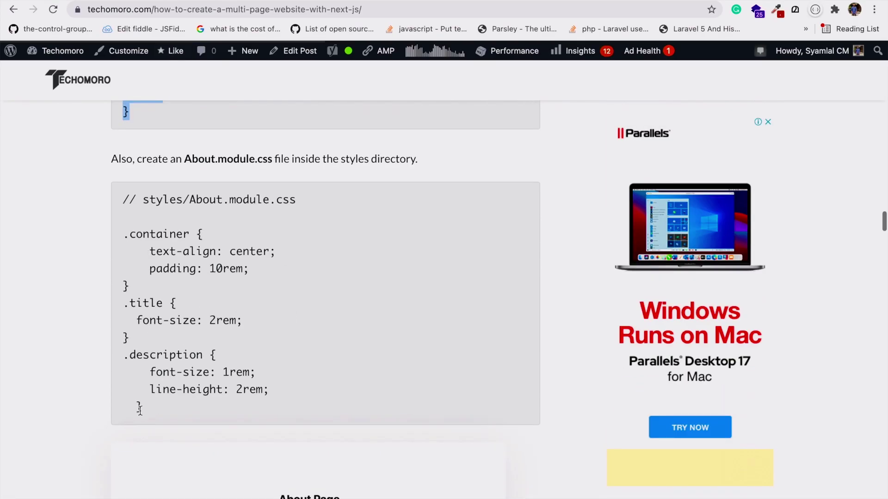
left_click_drag(144, 408, 122, 223)
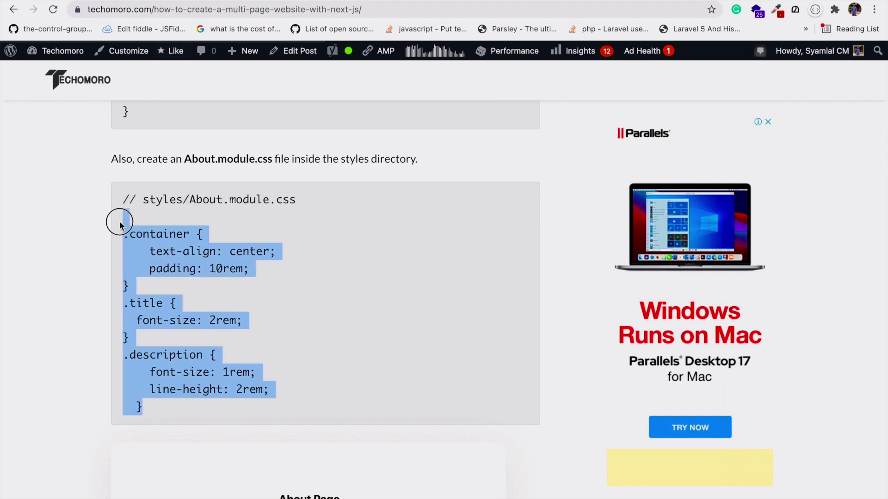
key("super+c")
key("super+Tab")
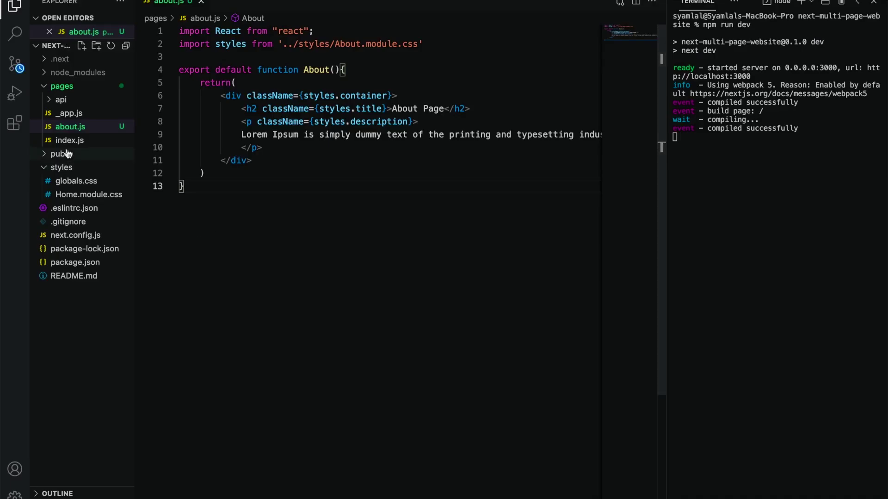
right_click(61, 167)
left_click(90, 170)
type("About.module.c")
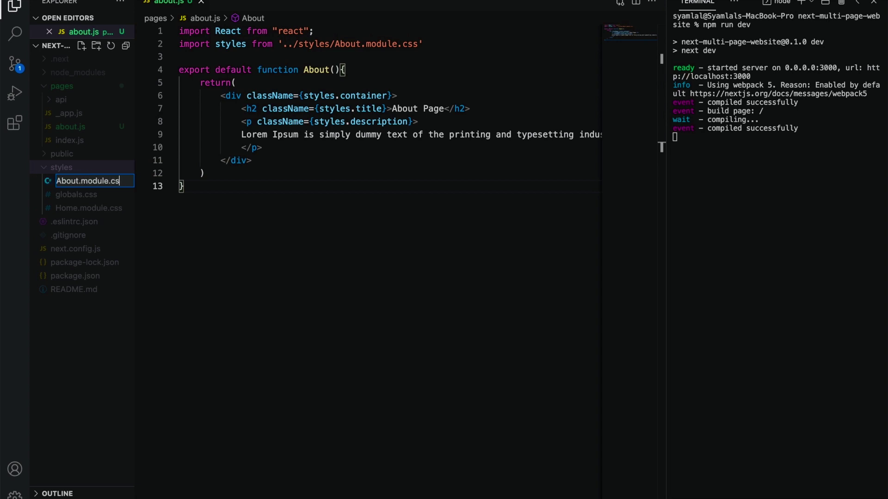
type("s")
key("Return")
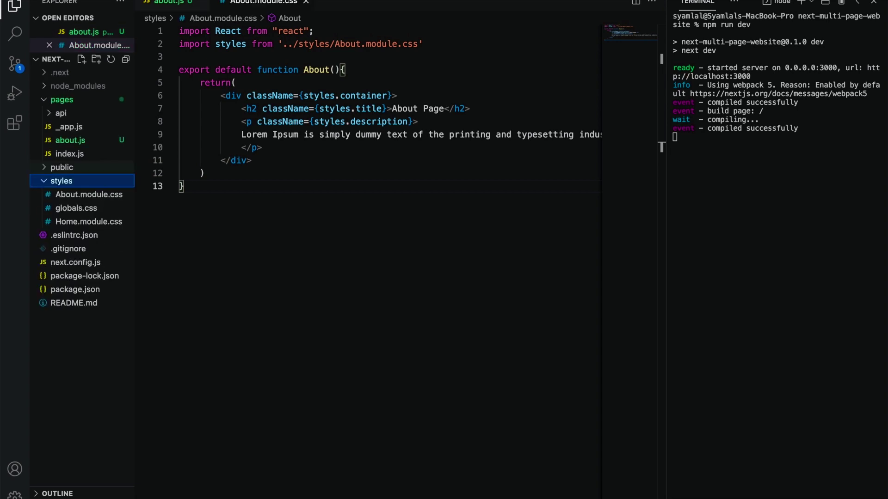
key("super+v")
key("super+Tab")
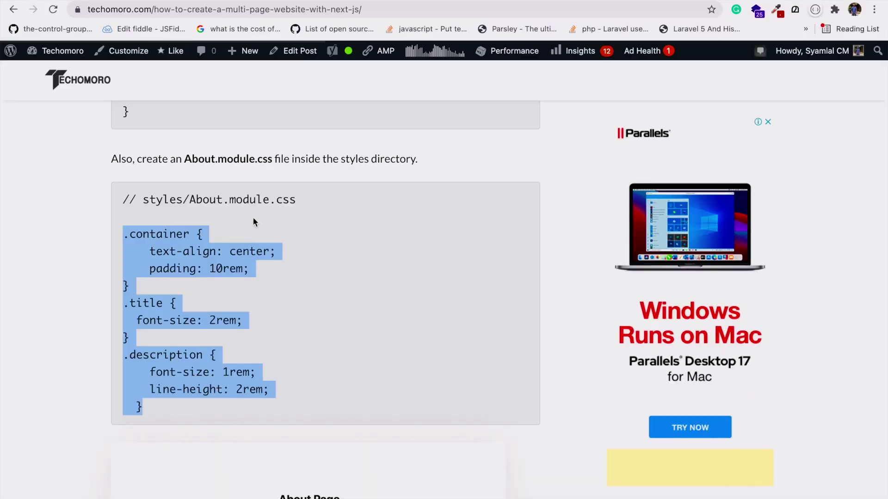
scroll(187, 324, "down", 5)
scroll(187, 325, "down", 5)
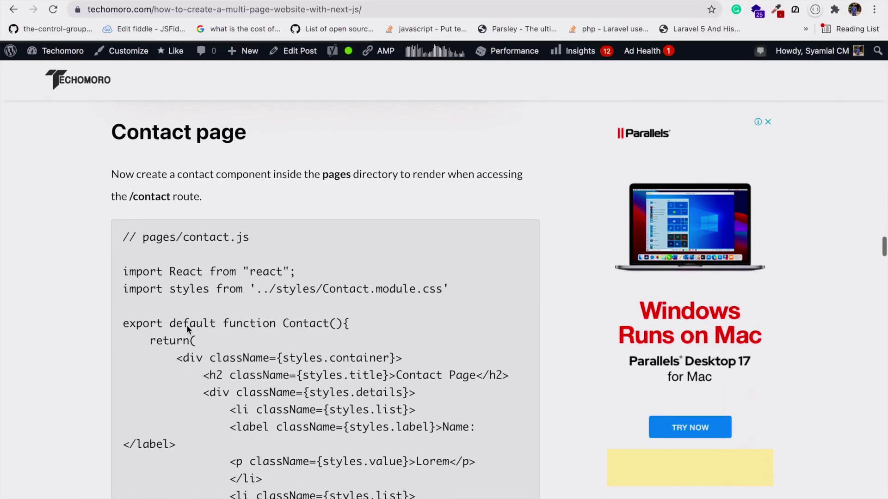
scroll(187, 324, "down", 3)
scroll(187, 324, "down", 2)
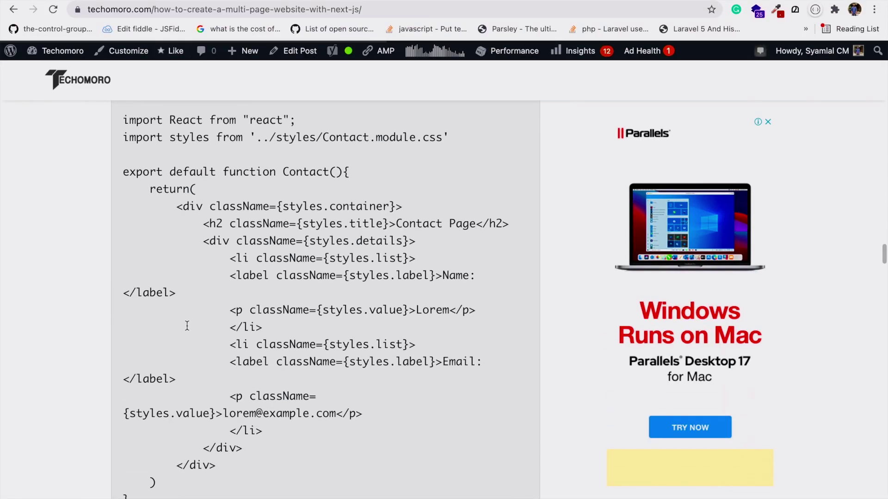
scroll(186, 325, "down", 2)
Step: Highlight the pages/contact.js Contact component code block in the tutorial
mouse_move(138, 483)
left_mouse_down()
mouse_move(97, 277)
mouse_move(97, 229)
left_mouse_up()
scroll(96, 333, "up", 4)
scroll(105, 239, "up", 1)
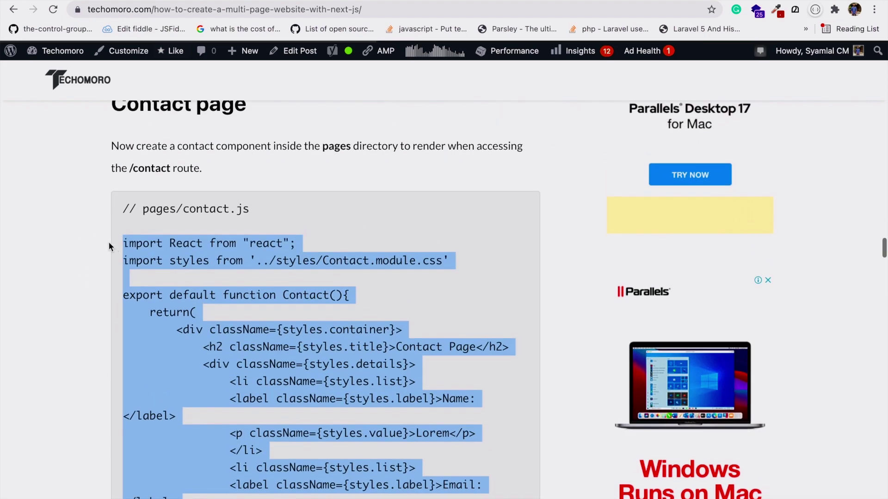
Step: Paste the copied Contact component into a new pages/contact.js file
key("super+c")
key("super+Tab")
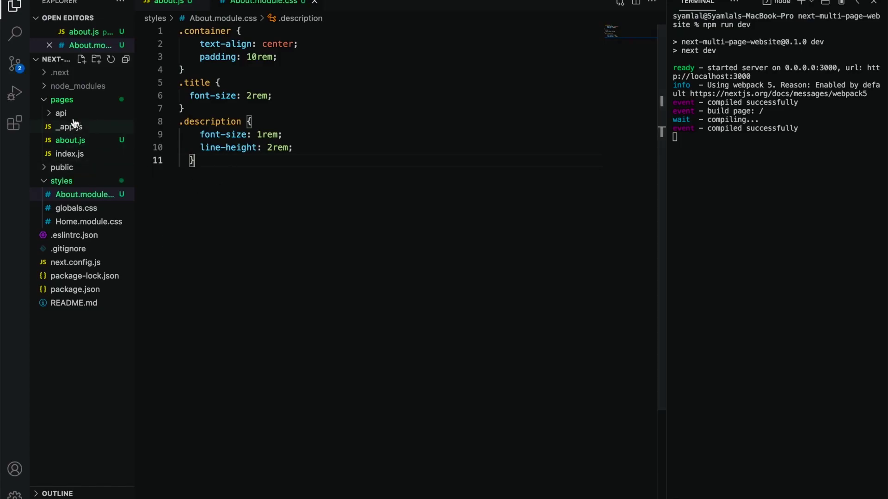
right_click(67, 100)
left_click(116, 109)
type("contact.js")
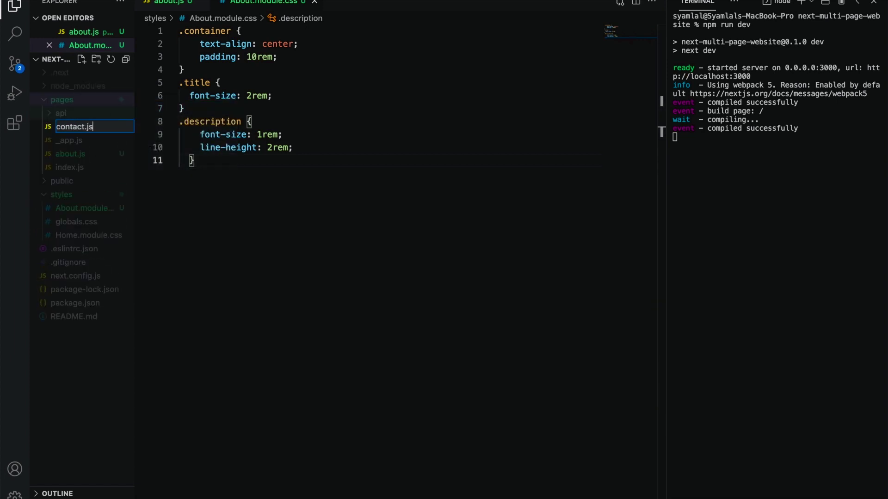
key("Return")
left_click(236, 112)
key("super+v")
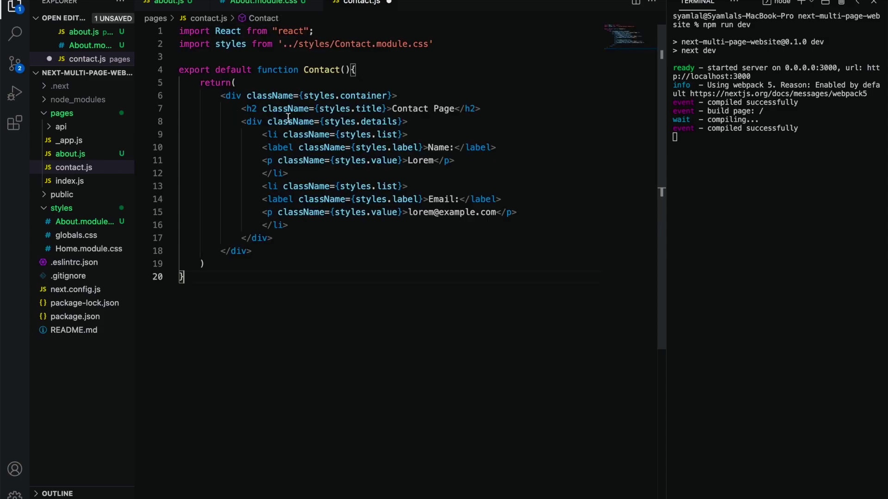
key("super+Tab")
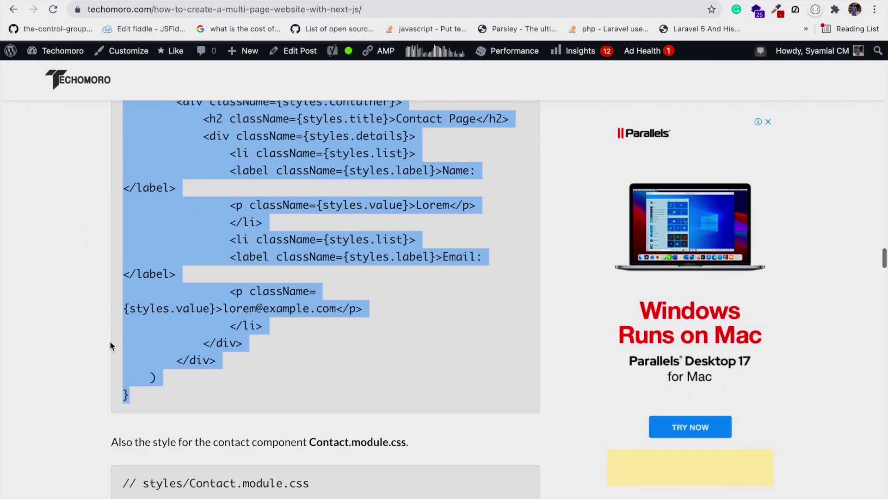
scroll(109, 341, "down", 5)
scroll(109, 342, "down", 4)
scroll(109, 342, "down", 2)
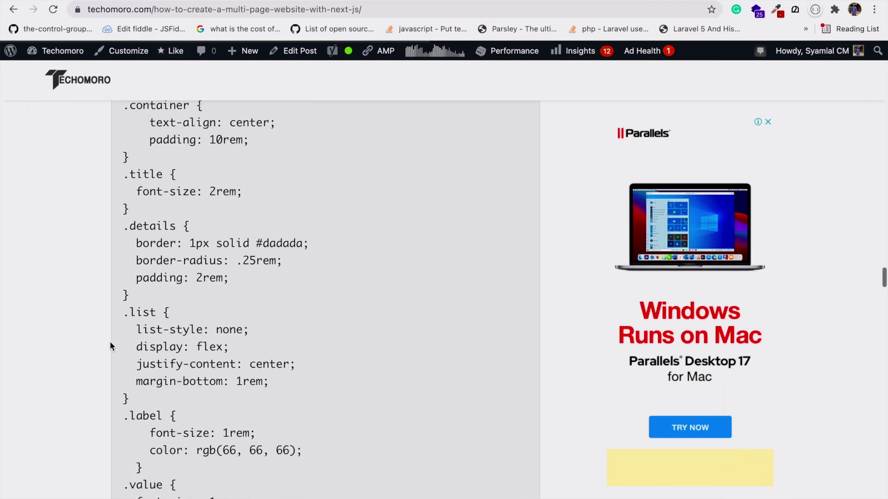
scroll(109, 341, "down", 1)
scroll(110, 342, "up", 3)
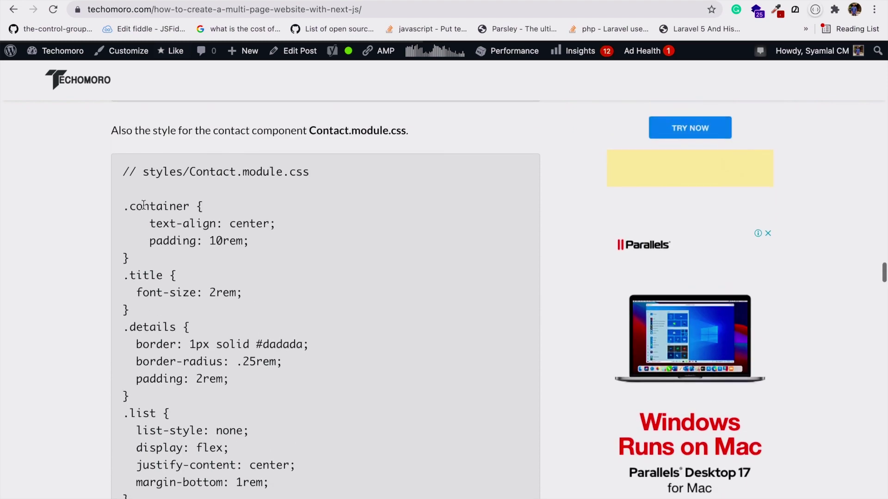
mouse_move(123, 205)
left_mouse_down()
mouse_move(148, 250)
mouse_move(159, 336)
left_mouse_up()
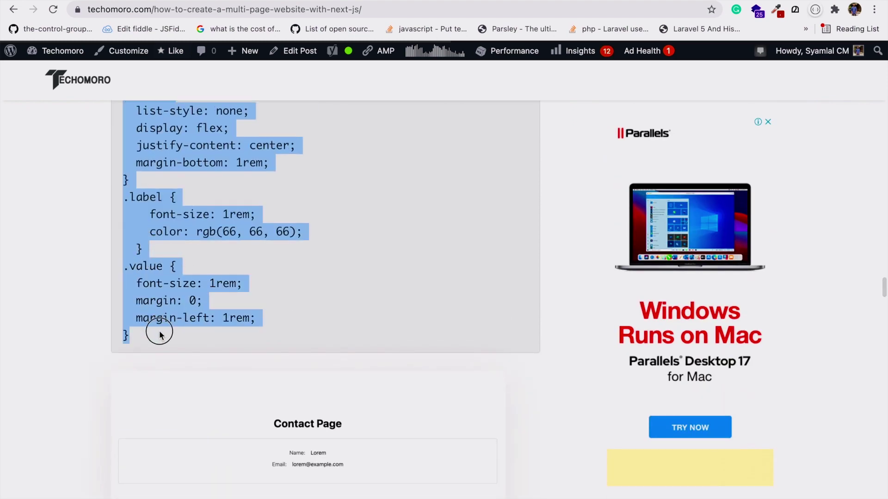
Step: Return to Visual Studio Code with the Contact.module.css rules highlighted in the tutorial
key("super+Tab")
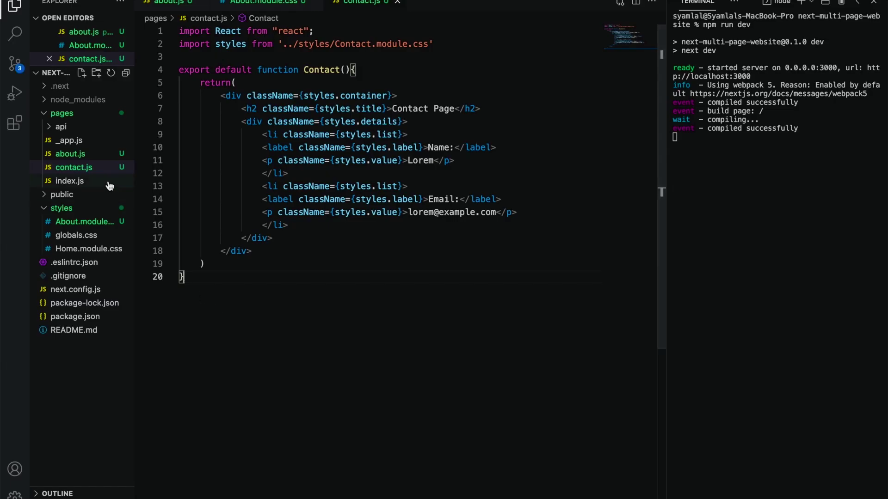
mouse_move(55, 73)
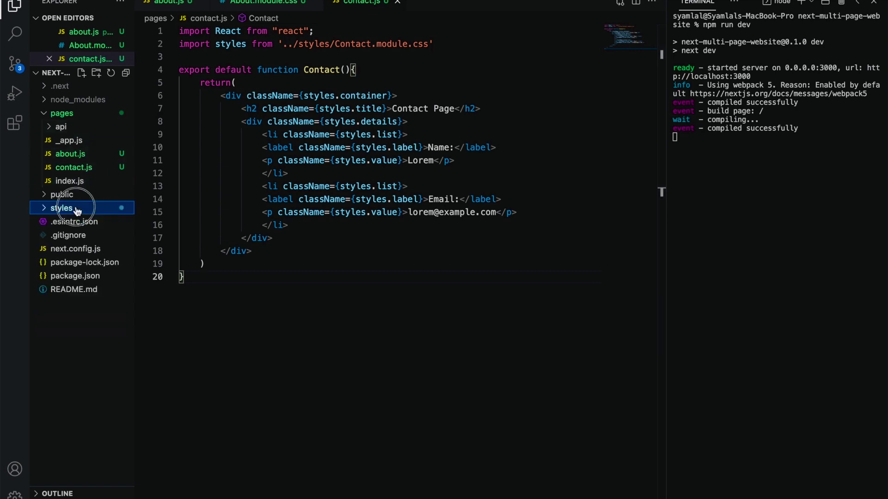
Step: Paste the copied Contact styles into a new styles/Contact.module.css file
right_click(77, 211)
left_click(104, 212)
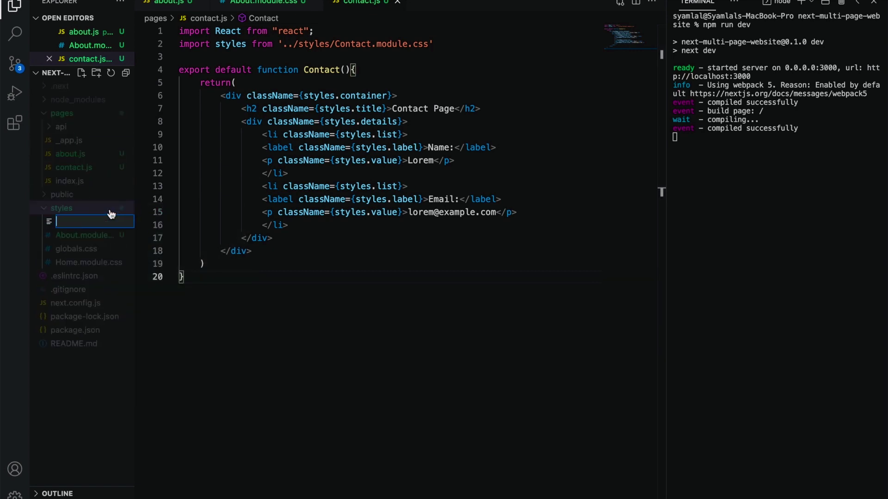
type("C")
key("Return")
left_click(347, 160)
key("ctrl+v")
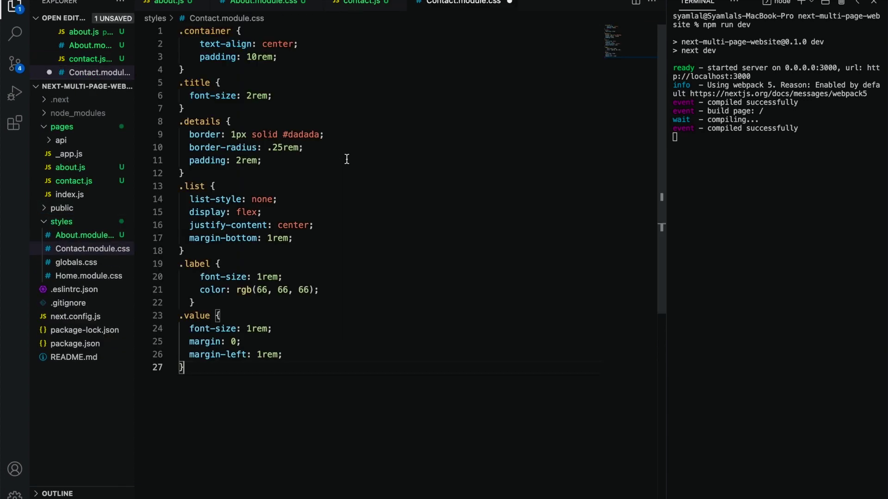
key("super+Tab")
scroll(279, 269, "down", 5)
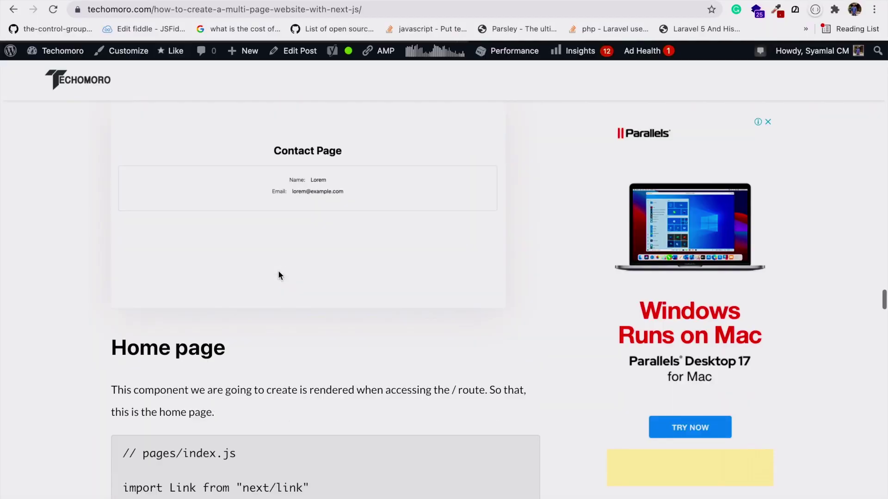
scroll(278, 270, "down", 3)
scroll(278, 269, "down", 4)
scroll(278, 270, "down", 1)
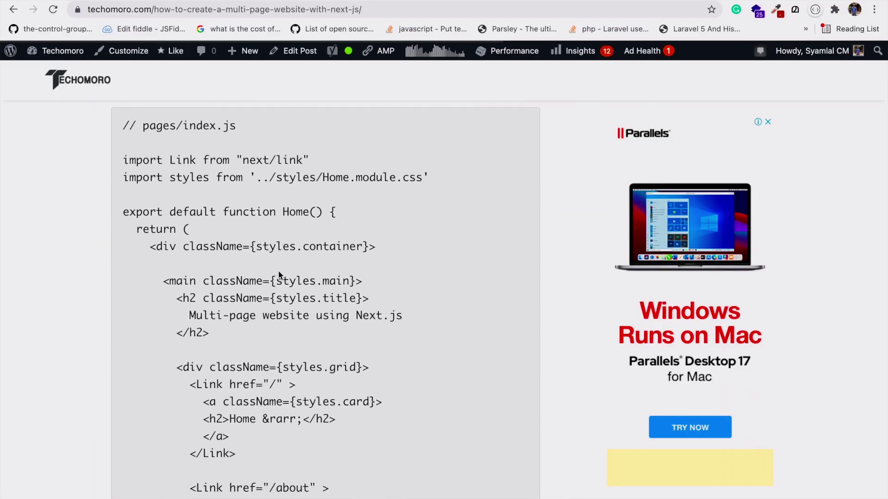
Step: Highlight the pages/index.js Home component code, then return to Visual Studio Code
mouse_move(123, 160)
left_mouse_down()
mouse_move(209, 253)
mouse_move(218, 402)
left_mouse_up()
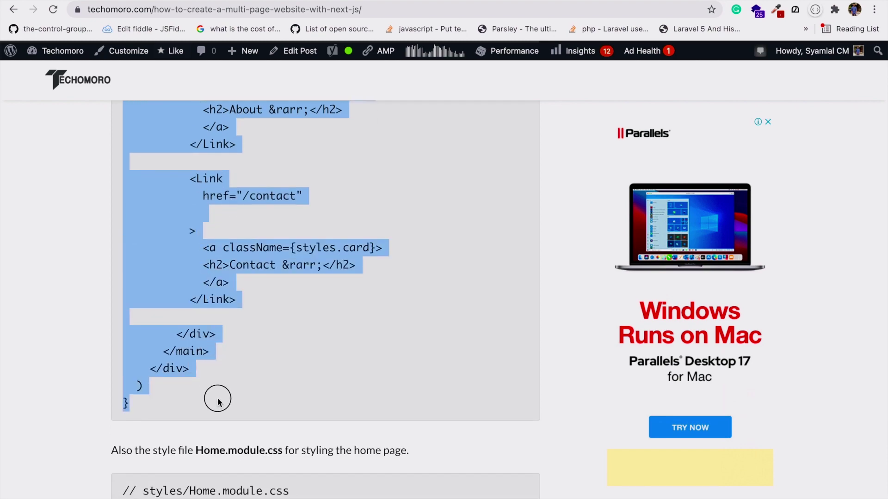
key("super+Tab")
Step: Replace all code in pages/index.js with the tutorial's multi-page Home component
left_click(61, 221)
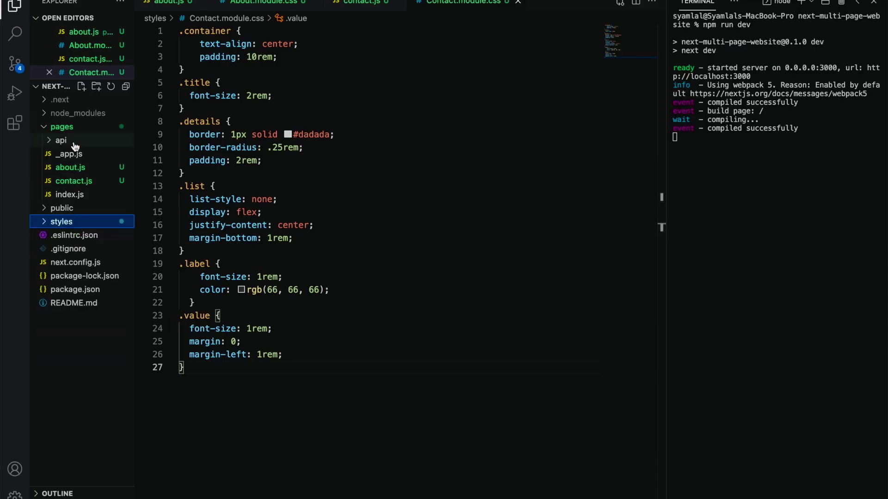
left_click(66, 195)
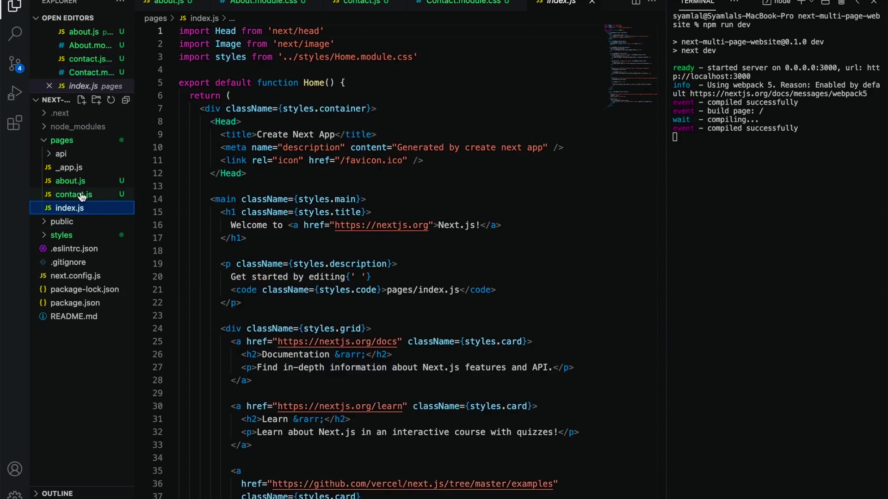
scroll(355, 209, "down", 8)
scroll(356, 181, "down", 5)
scroll(355, 180, "down", 5)
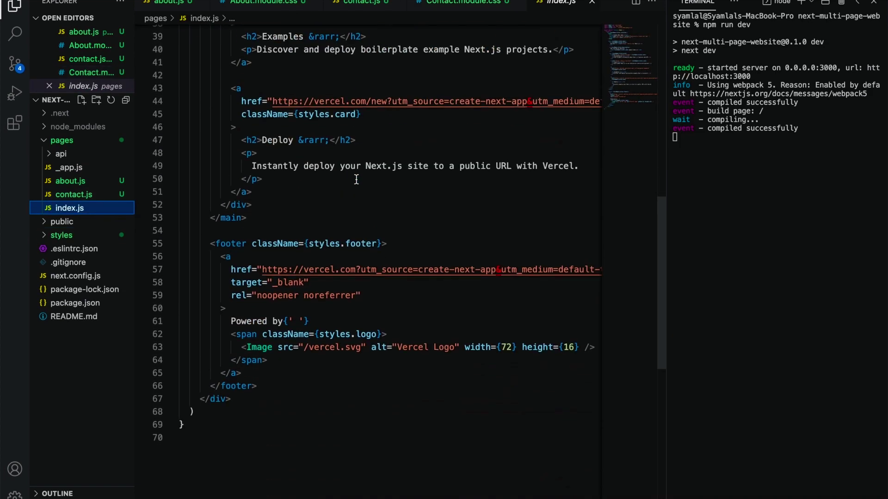
scroll(355, 181, "up", 15)
left_click(380, 160)
key("super+a")
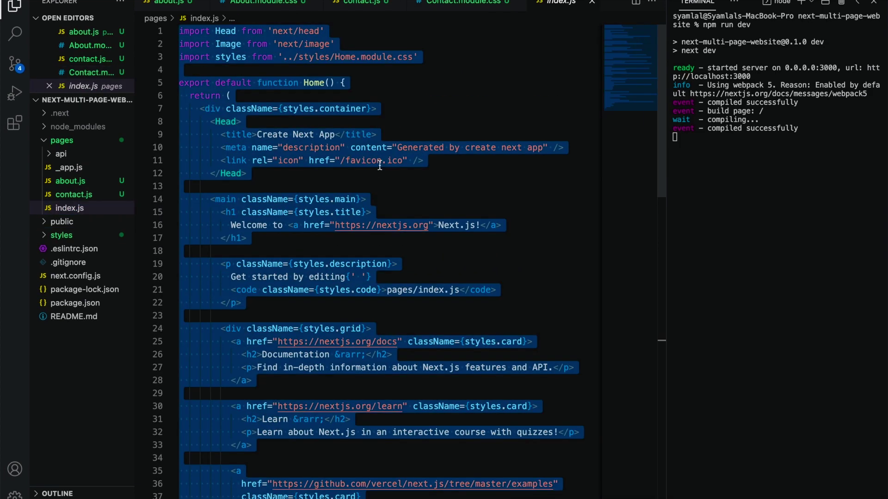
key("super+v")
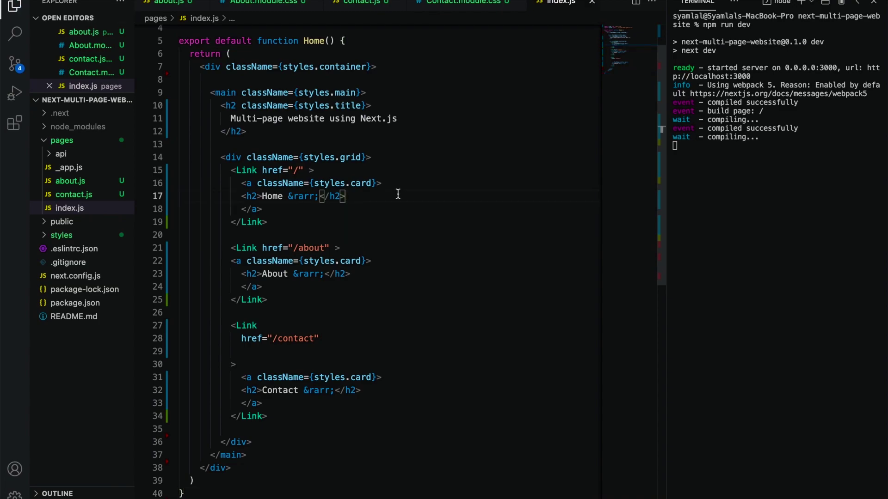
key("super+Tab")
scroll(252, 218, "down", 2)
scroll(240, 229, "down", 5)
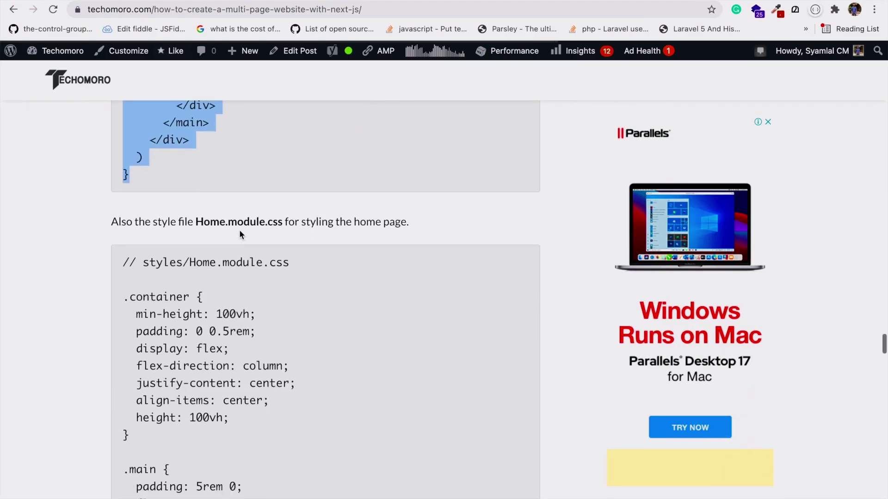
scroll(239, 230, "down", 3)
left_click_drag(124, 144, 156, 306)
scroll(157, 306, "down", 5)
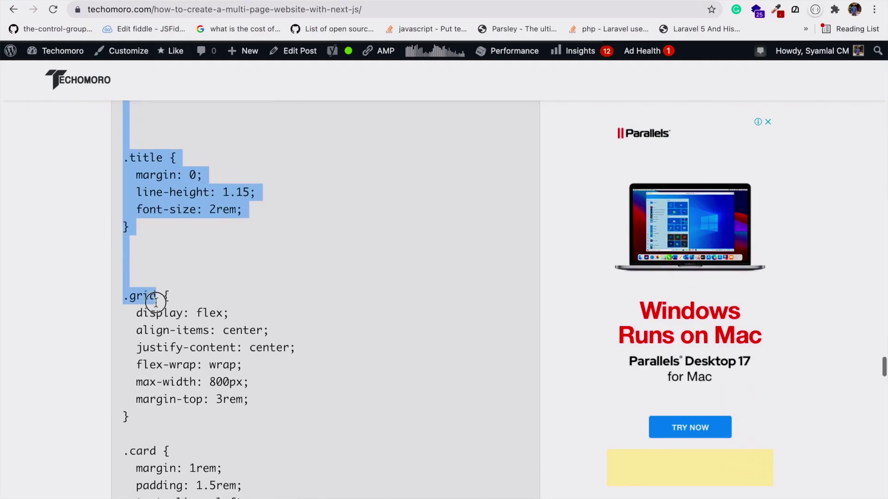
scroll(156, 306, "down", 5)
scroll(156, 306, "down", 5)
scroll(156, 307, "down", 2)
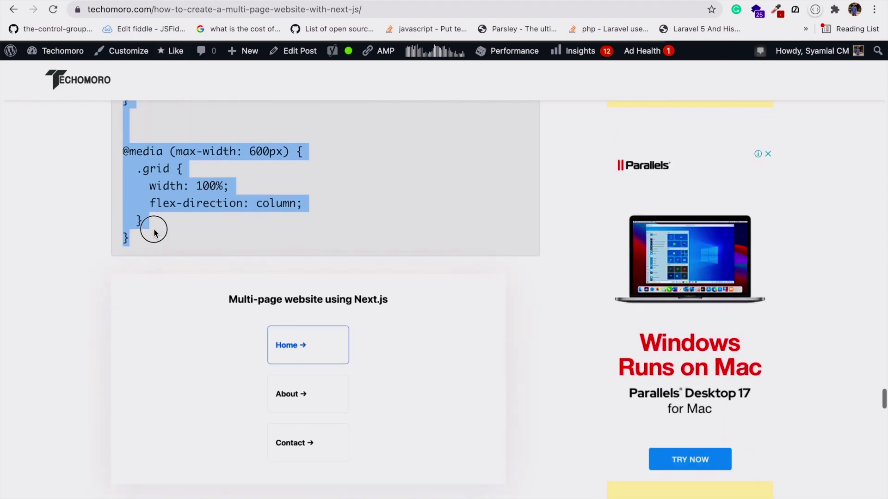
Step: Cancel the accidental duplicate new Home.module.css file in the styles folder
key("super+Tab")
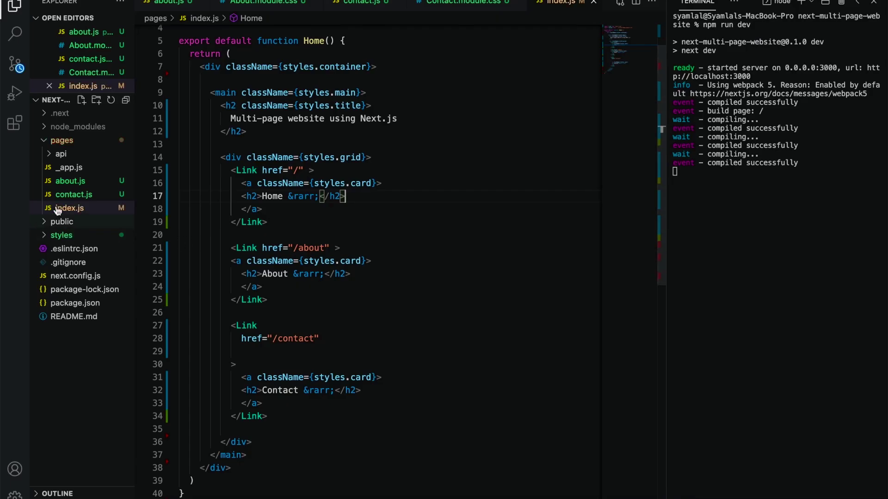
left_click(62, 140)
right_click(62, 168)
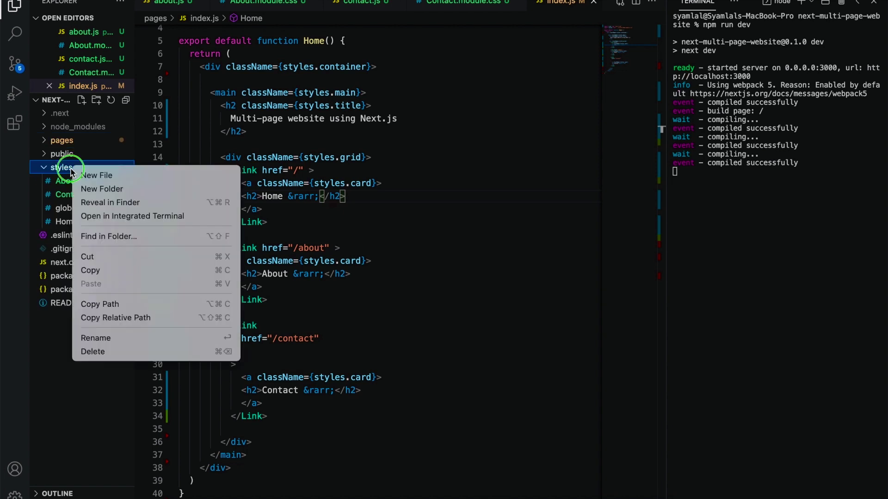
left_click(90, 175)
type("c")
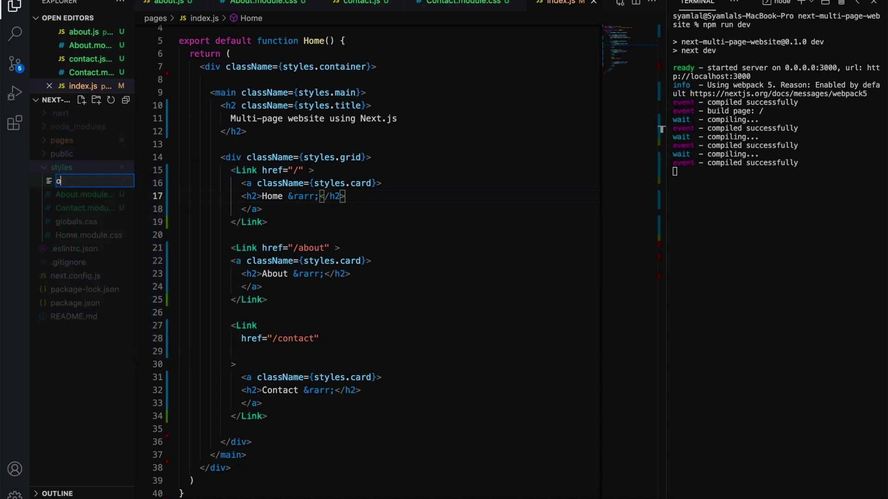
key("BackSpace")
type("Home.module.c")
type("ss")
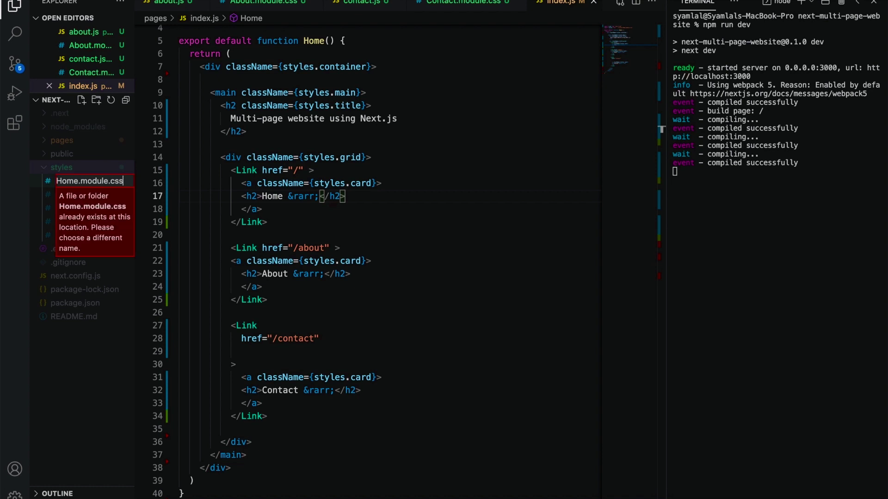
key("ctrl+a")
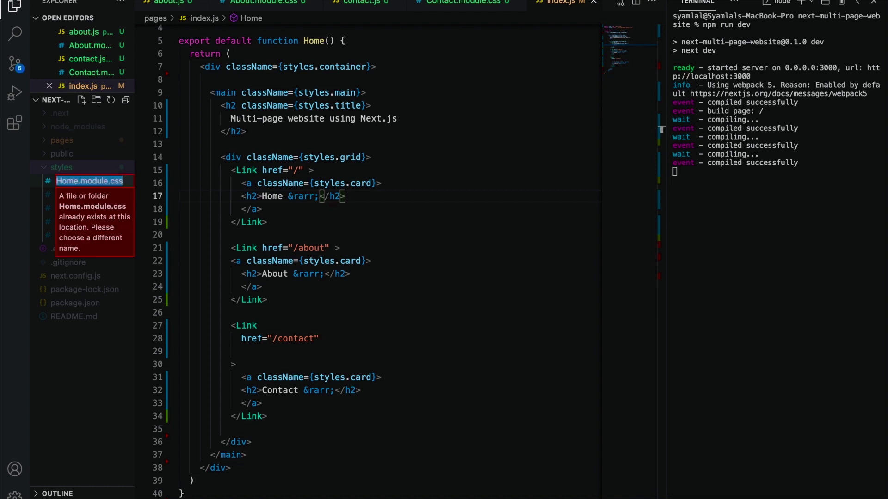
key("BackSpace")
key("Escape")
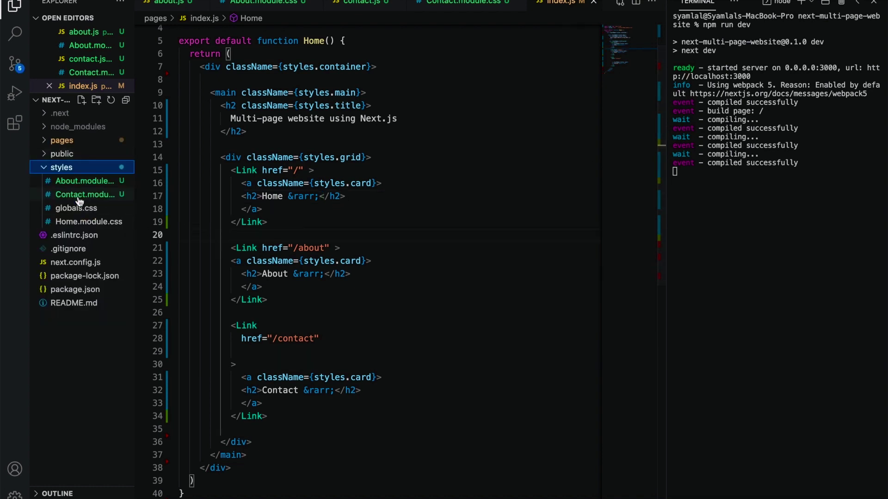
Step: Replace styles/Home.module.css with the tutorial's container, grid and card rules and save
left_click(88, 221)
key("ctrl+a")
scroll(398, 215, "down", 10)
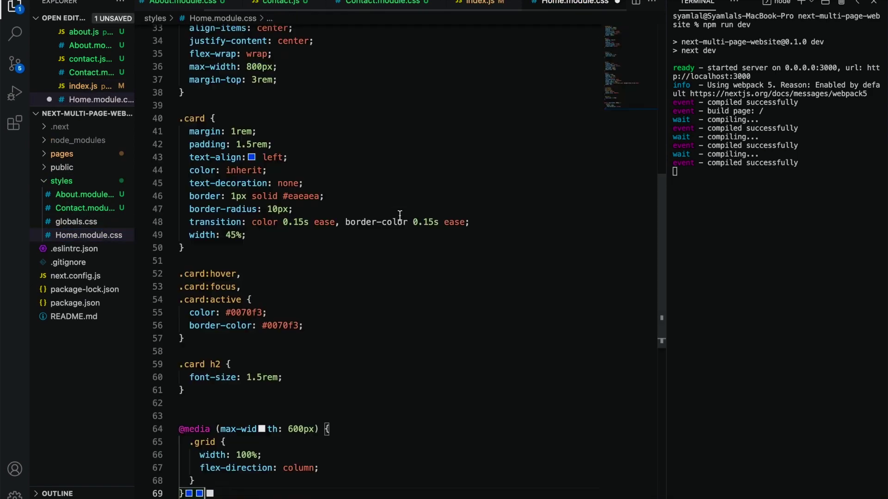
key("ctrl+s")
key("alt+Tab")
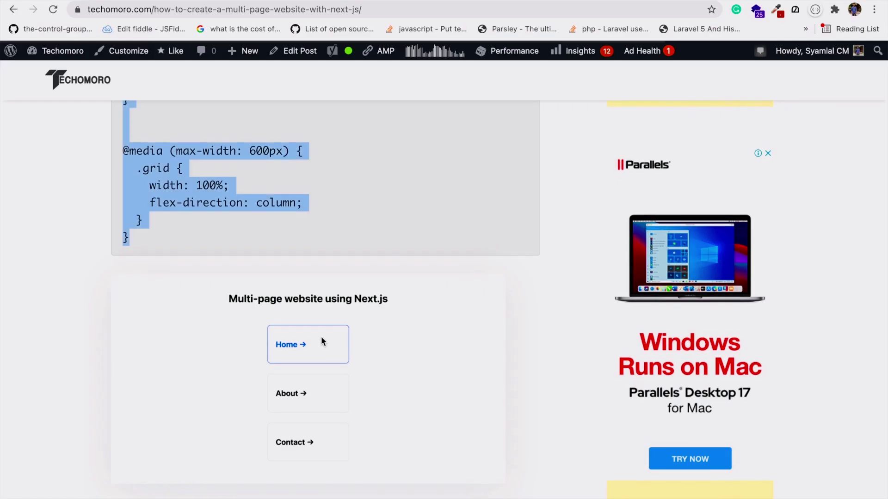
scroll(321, 341, "down", 5)
scroll(321, 341, "down", 2)
scroll(322, 341, "down", 2)
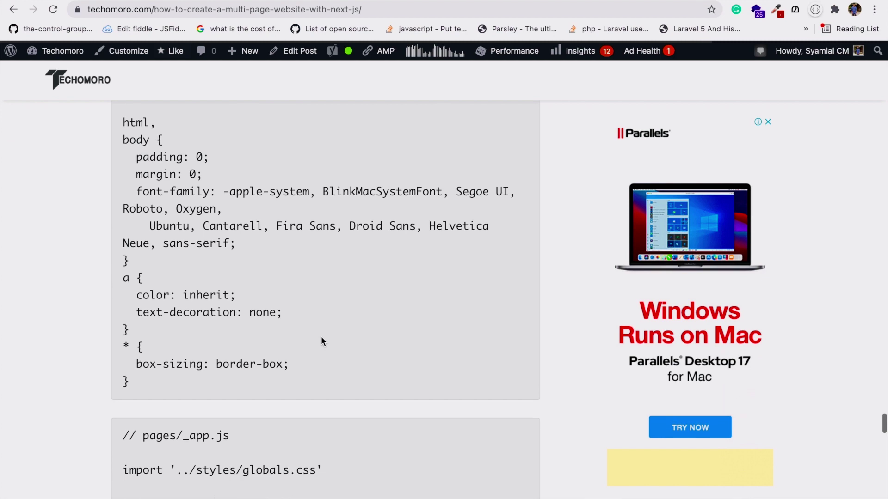
scroll(321, 342, "up", 3)
scroll(305, 139, "up", 1)
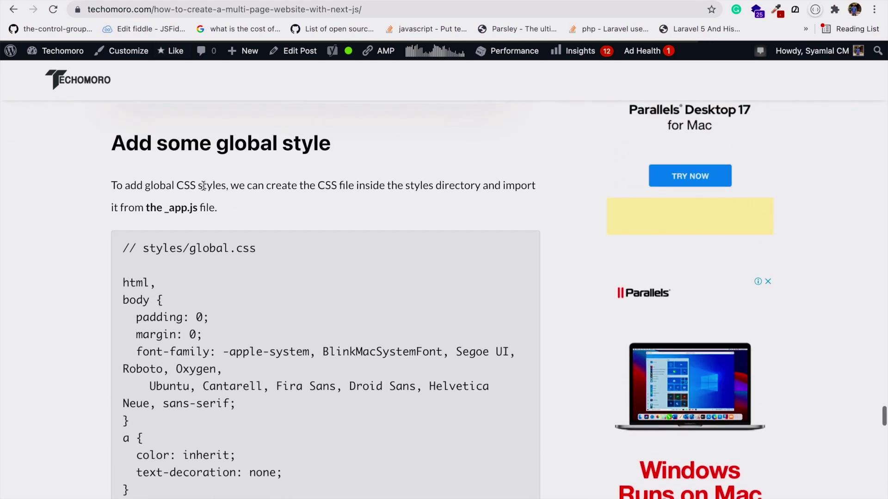
scroll(204, 186, "down", 1)
scroll(173, 208, "down", 2)
left_click_drag(120, 199, 214, 398)
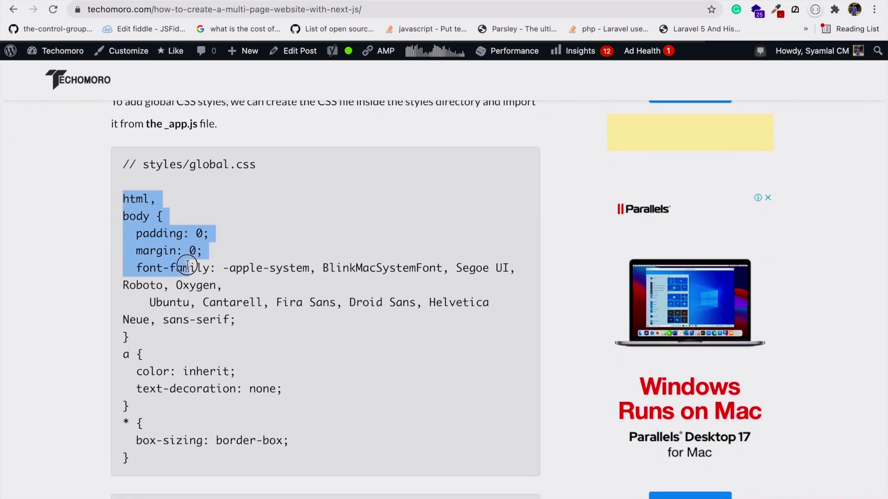
scroll(208, 278, "down", 1)
Step: Paste the tutorial's html, body, link and box-sizing rules over styles/globals.css and save
key("ctrl+c")
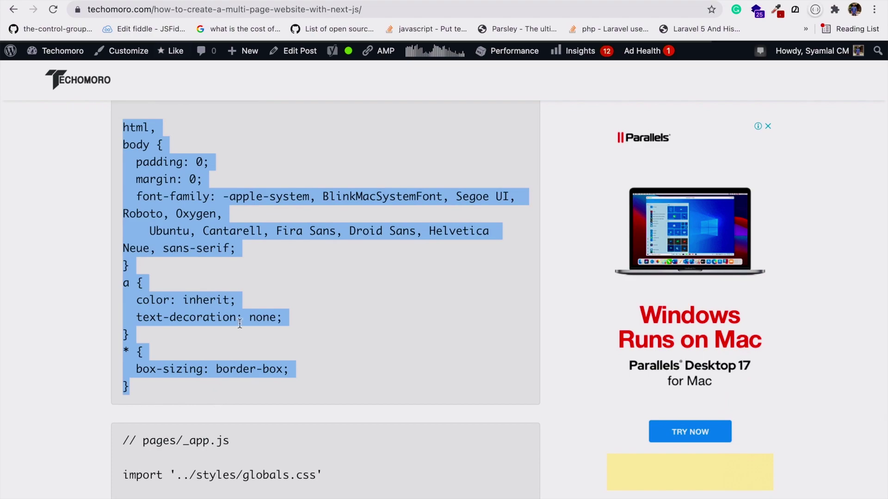
key("alt+Tab")
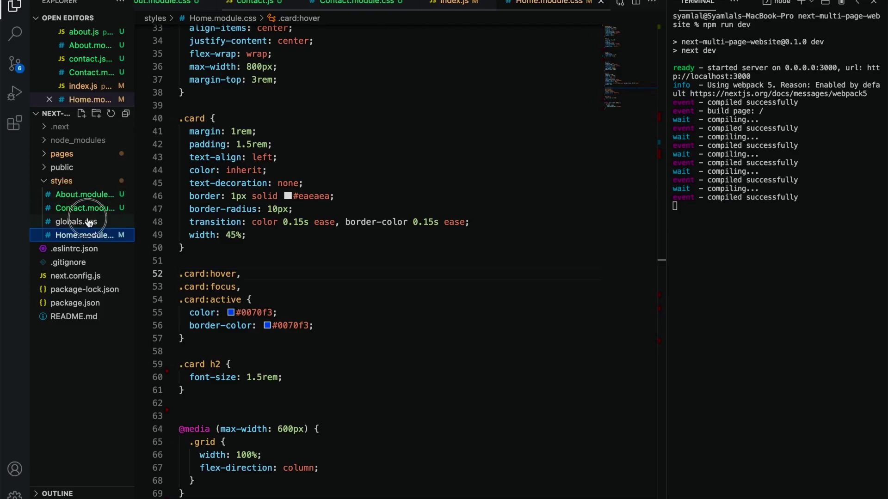
left_click(91, 221)
left_click(404, 199)
key("super+a")
key("super+v")
key("super+s")
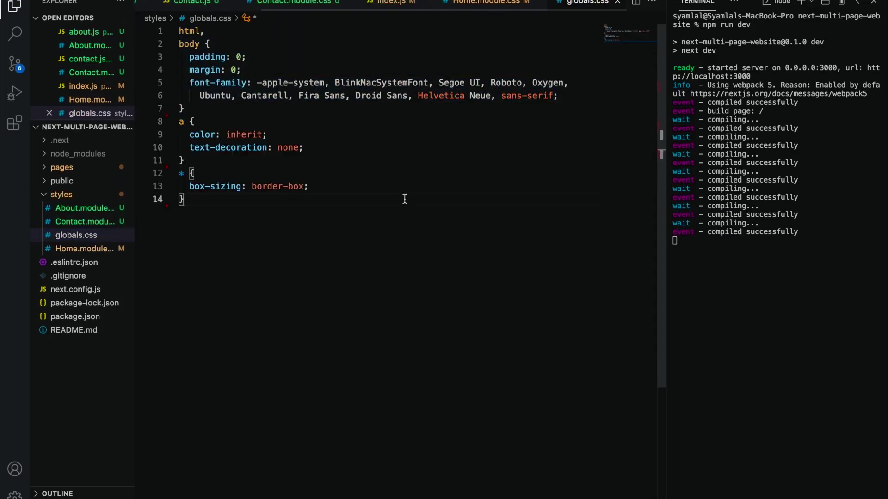
key("super+Tab")
scroll(234, 264, "down", 3)
scroll(239, 264, "down", 3)
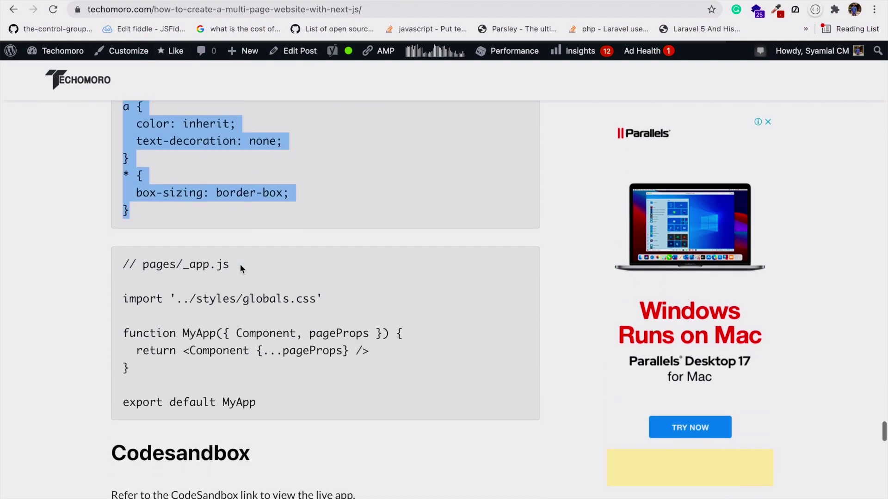
scroll(240, 264, "down", 2)
Step: Confirm pages/_app.js imports globals.css, then view the site at localhost:3000
key("super+Tab")
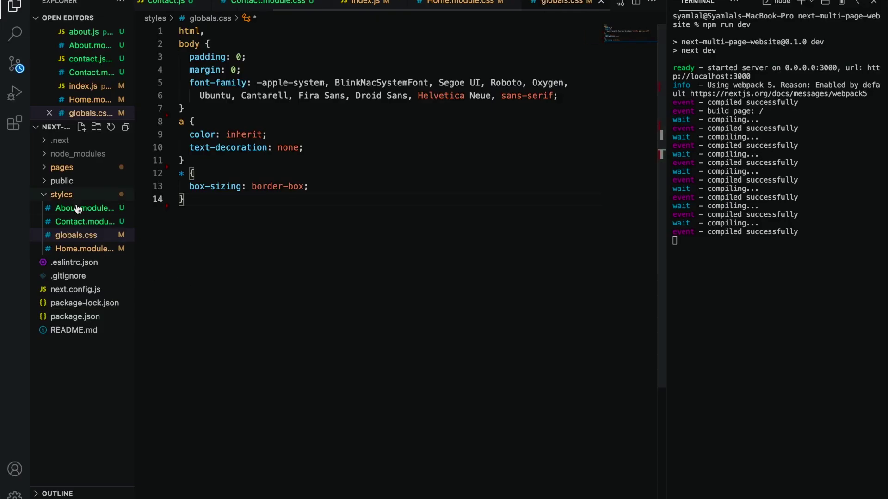
left_click(61, 194)
left_click(62, 167)
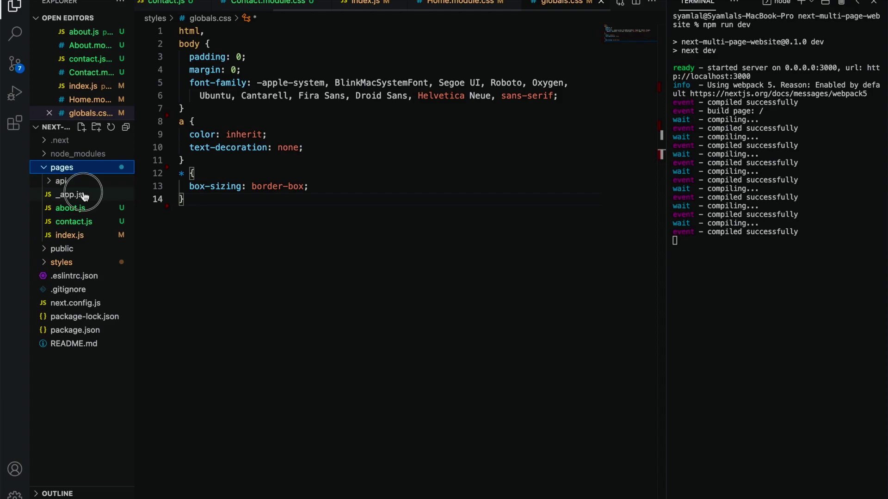
left_click(69, 194)
key("super+Tab")
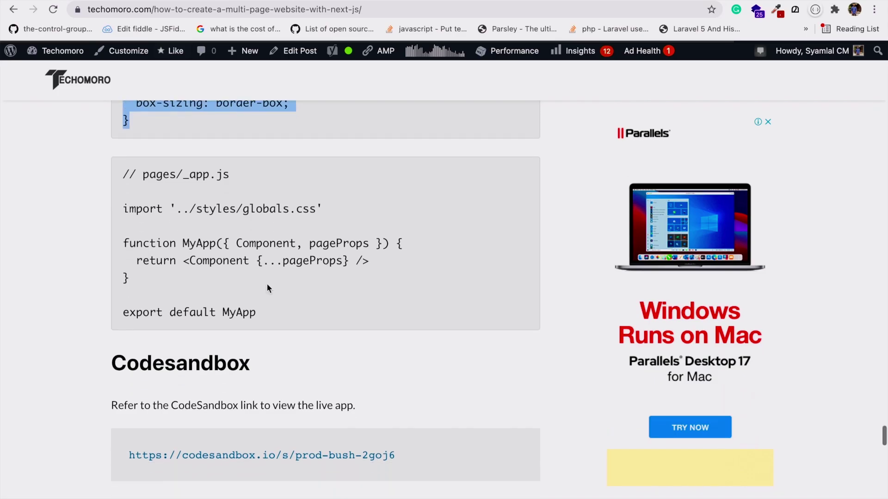
scroll(267, 284, "down", 3)
scroll(268, 284, "down", 2)
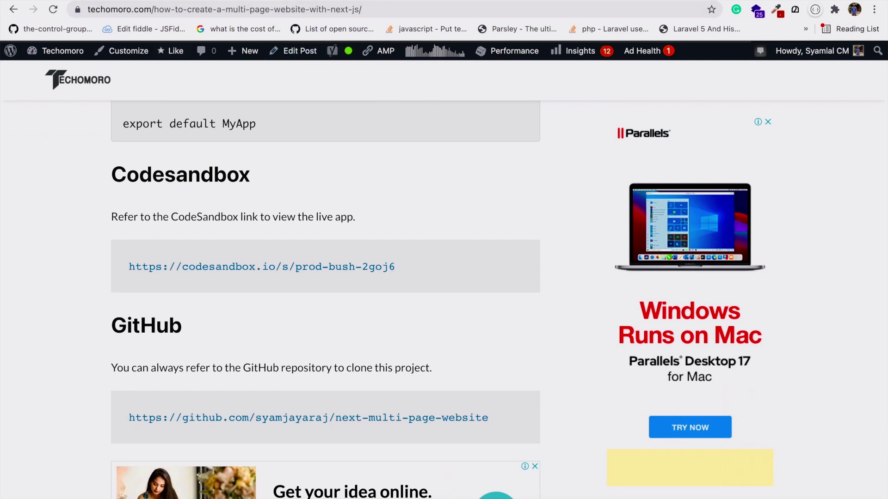
left_click(236, 10)
type("localhost:3000")
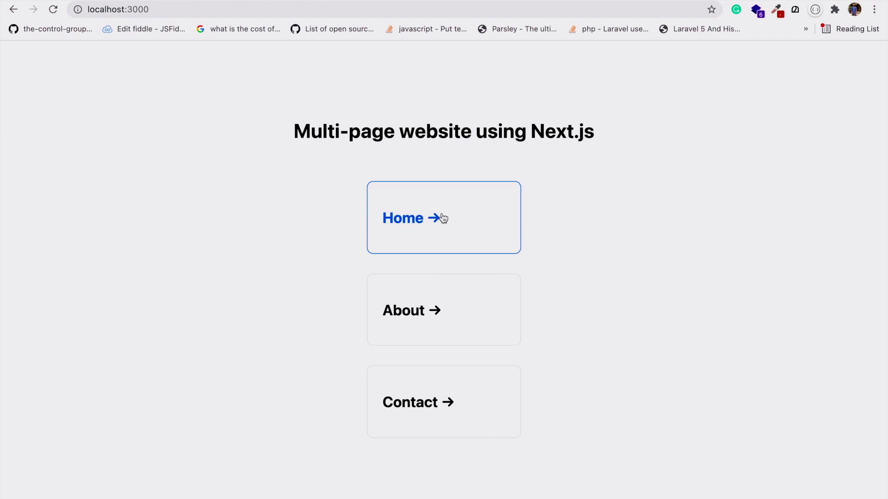
Step: Open the About card, go back home, then open the Contact card
left_click(439, 295)
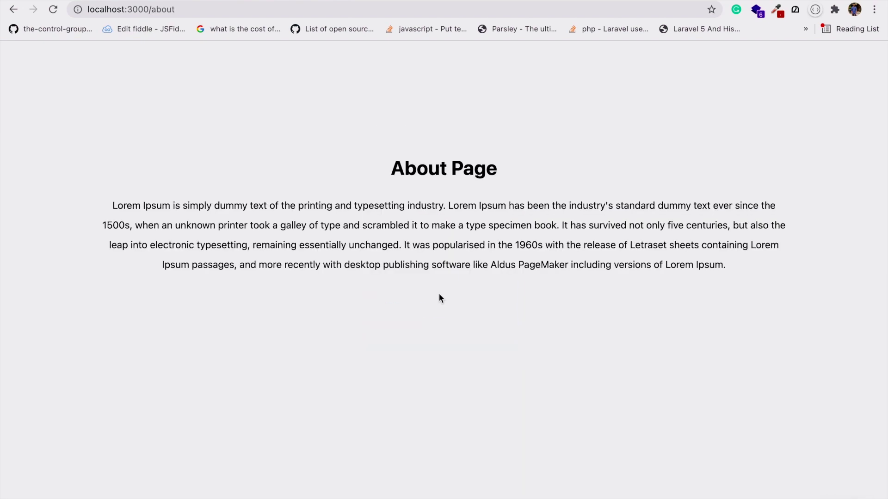
left_click(13, 10)
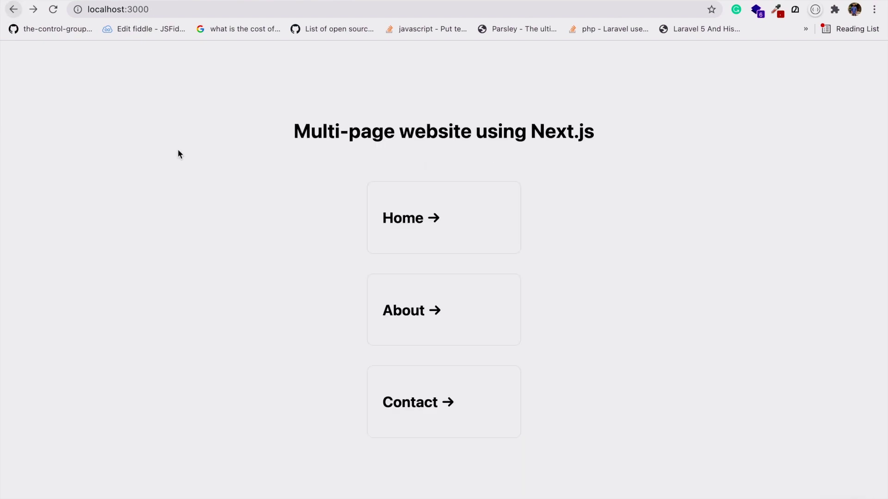
left_click(446, 377)
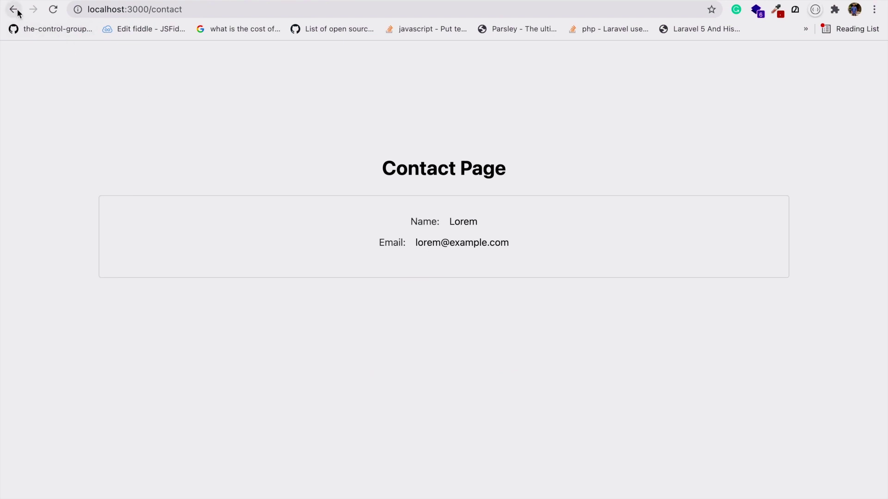